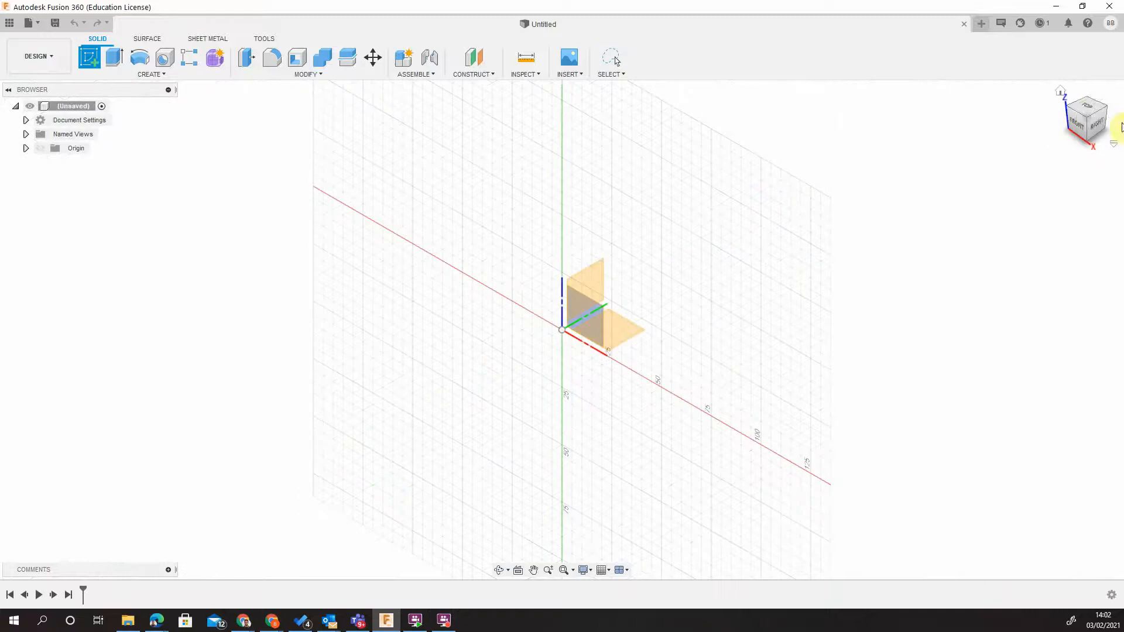
# - Start a new sketch on the horizontal XY origin plane, viewed from the top
pyautogui.click(1085, 110)
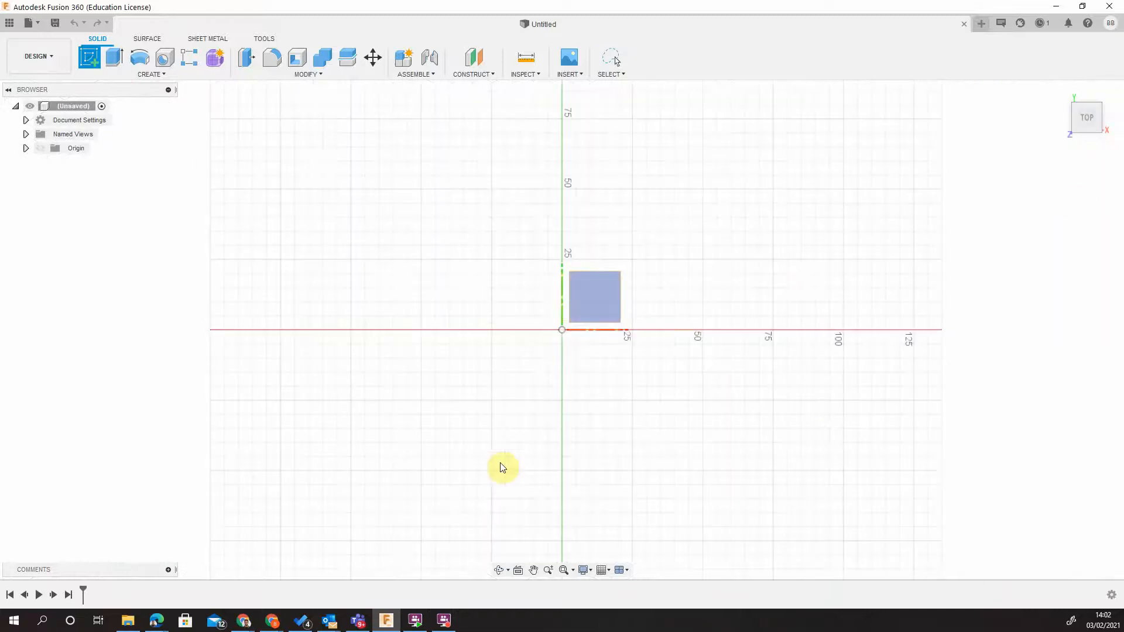
pyautogui.moveTo(745, 354); pyautogui.dragTo(579, 273, button='middle')
pyautogui.click(402, 297)
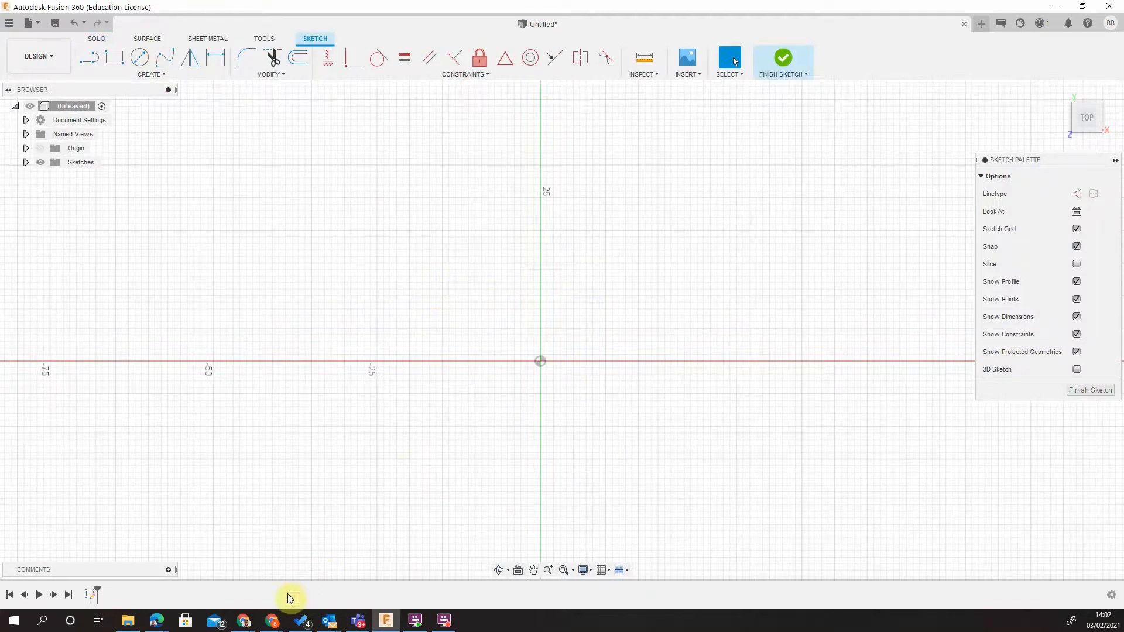
# - Switch to Chrome and examine the standard metric hex nut table for the M12 × 1.75 nut's width across flats and thickness
pyautogui.moveTo(272, 620)
pyautogui.click(316, 598)
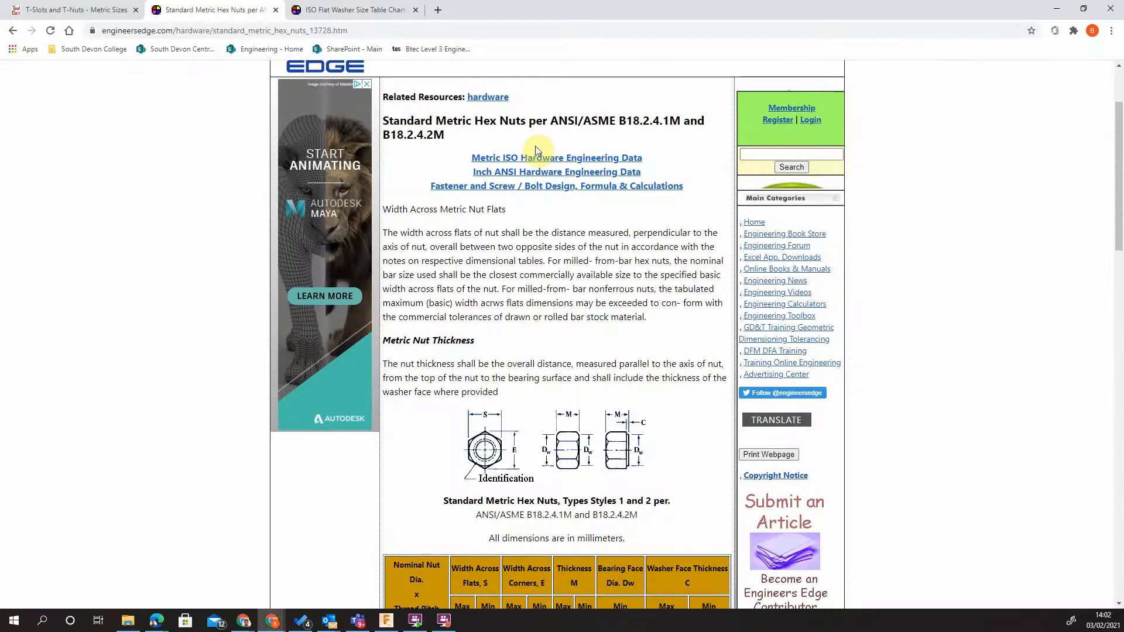
pyautogui.scroll(-1, 604, 196)
pyautogui.scroll(-1, 557, 263)
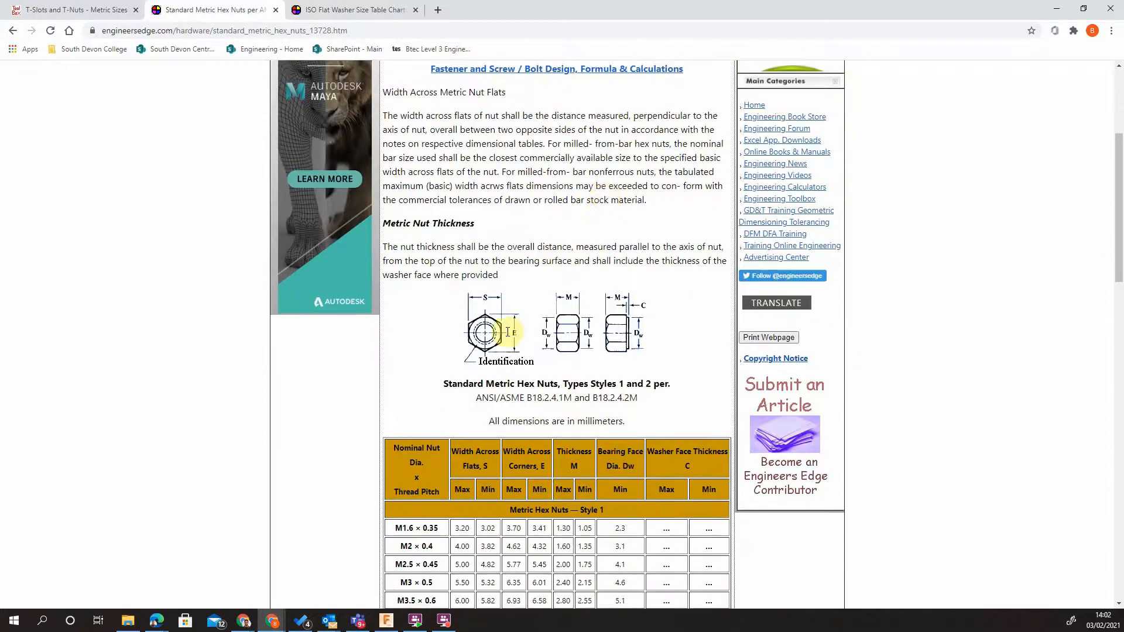
pyautogui.scroll(-5, 515, 305)
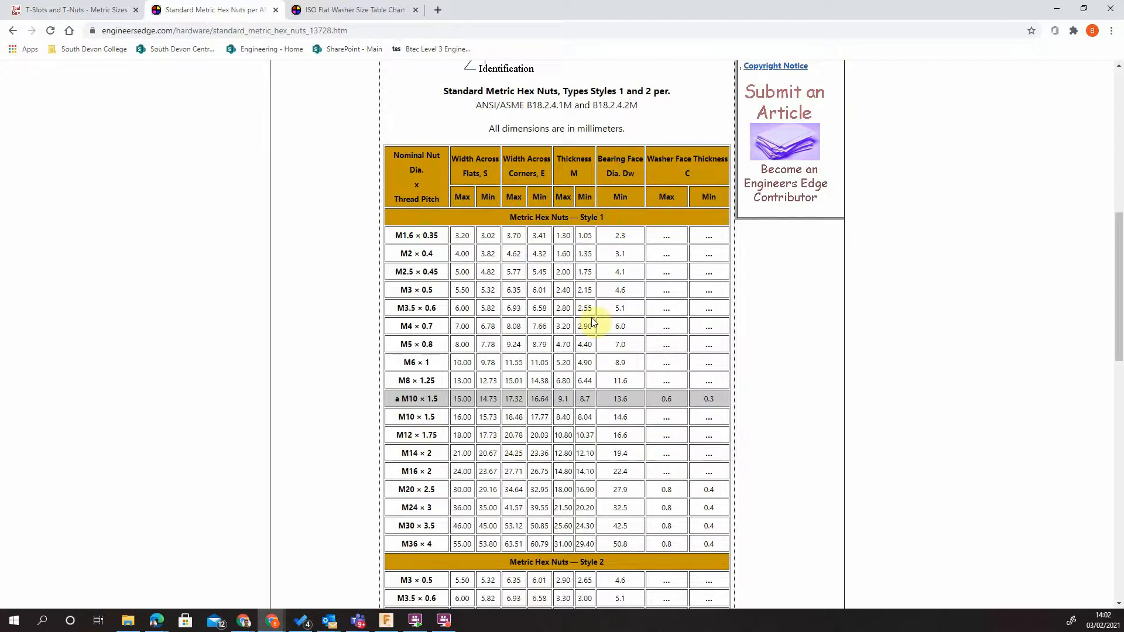
pyautogui.scroll(-4, 592, 321)
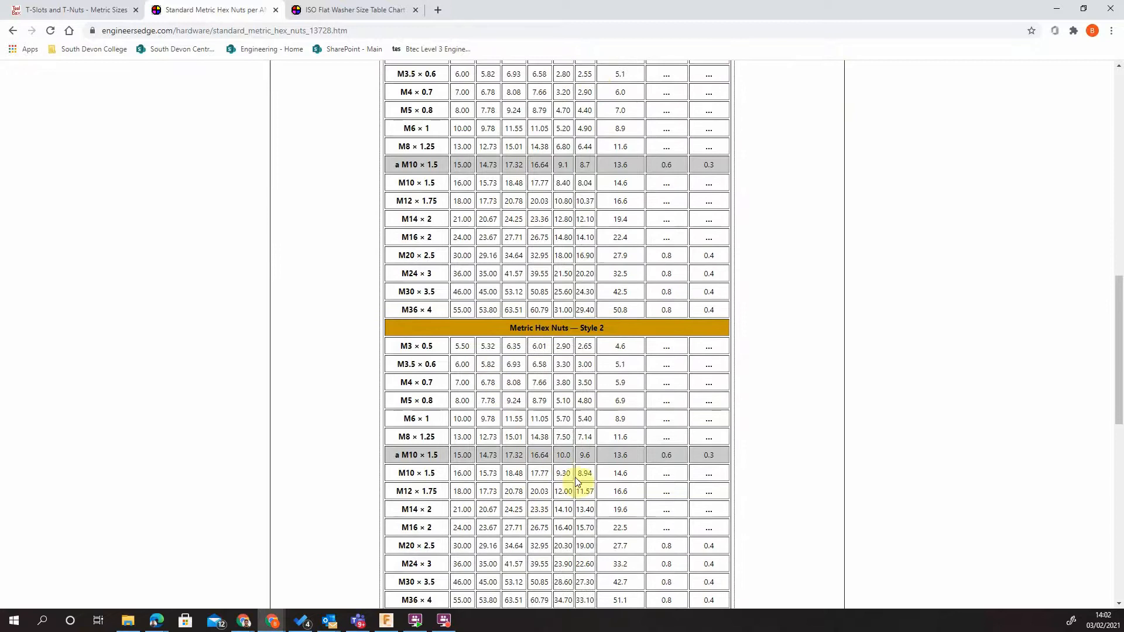
pyautogui.scroll(4, 554, 474)
pyautogui.scroll(-2, 529, 381)
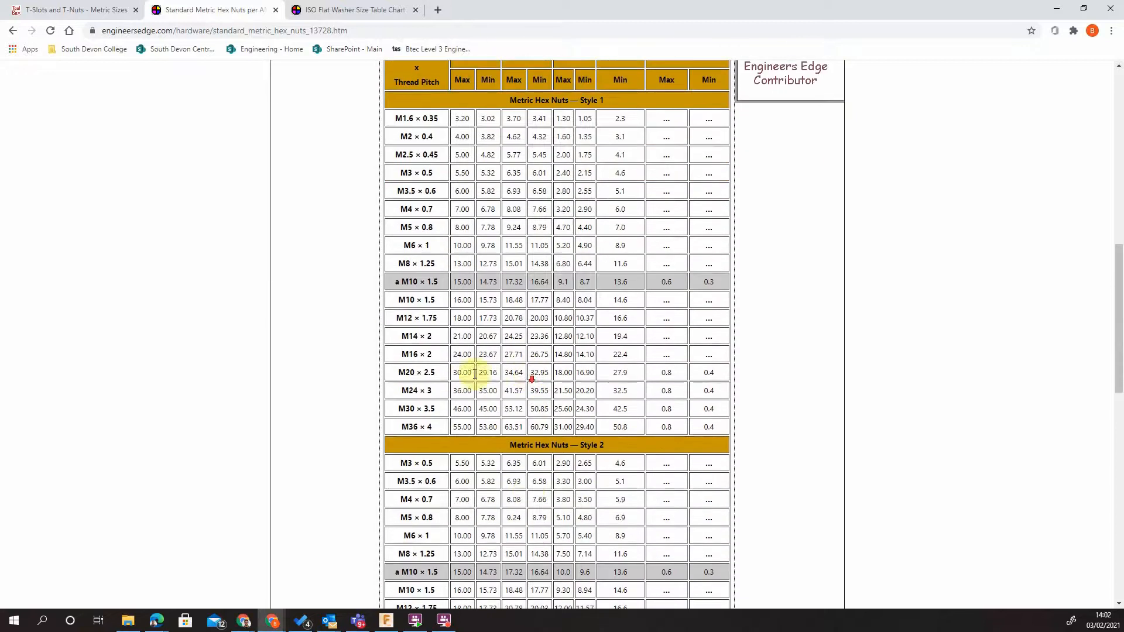
pyautogui.click(392, 317)
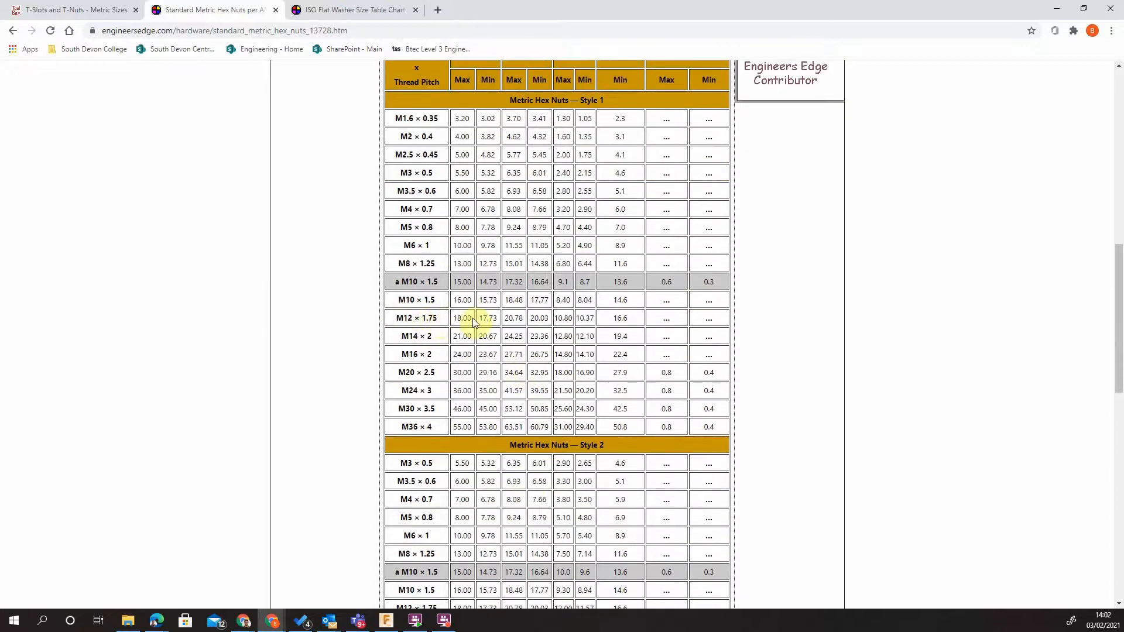
pyautogui.scroll(1, 463, 318)
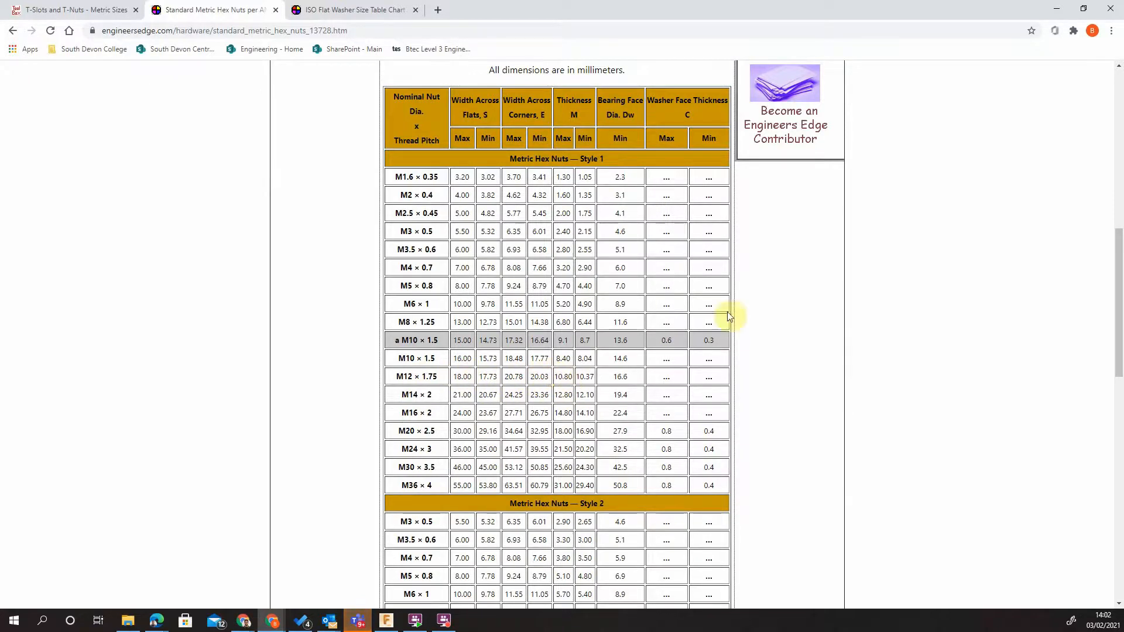
# - Switch back to Fusion 360 and draw a six-sided circumscribed polygon centred on the origin with a 9 mm radius to its flats
pyautogui.click(387, 623)
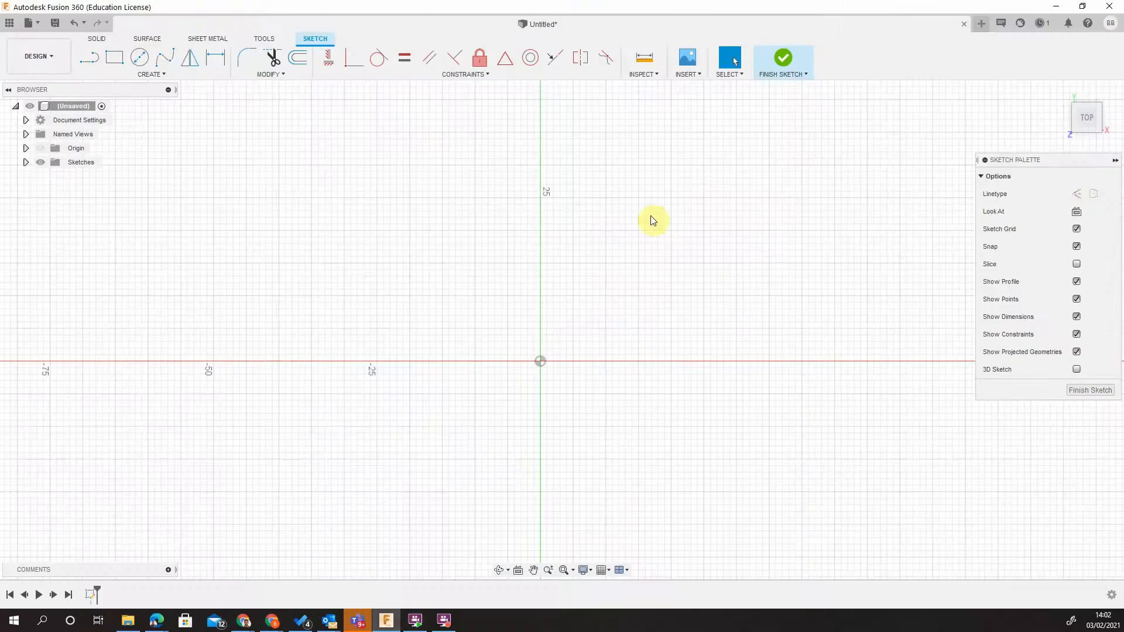
pyautogui.click(141, 75)
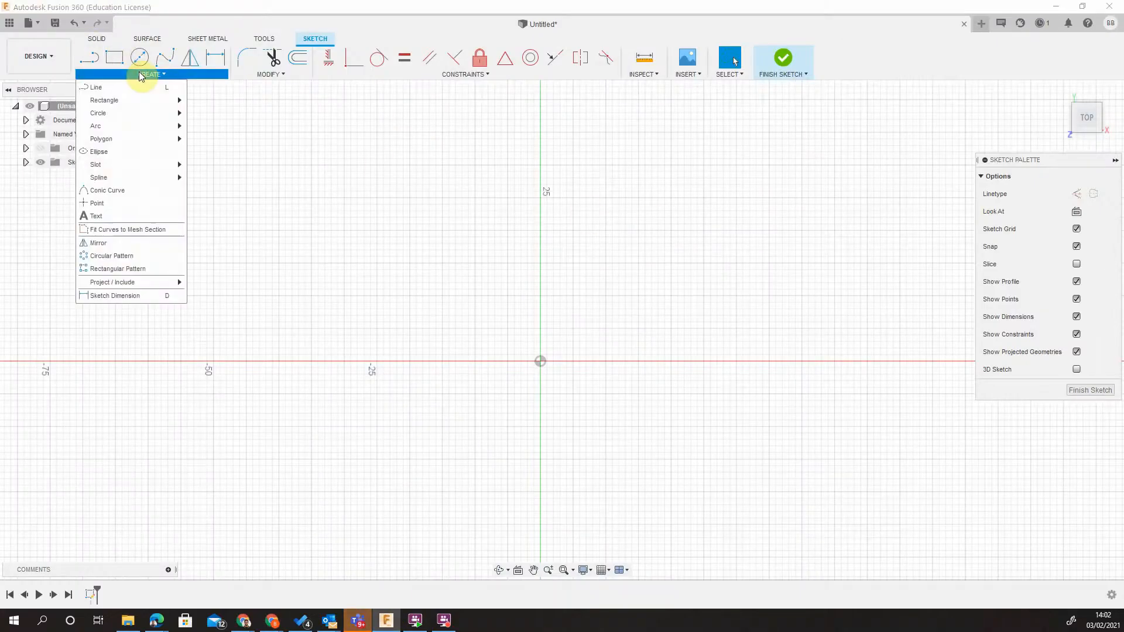
pyautogui.moveTo(142, 140)
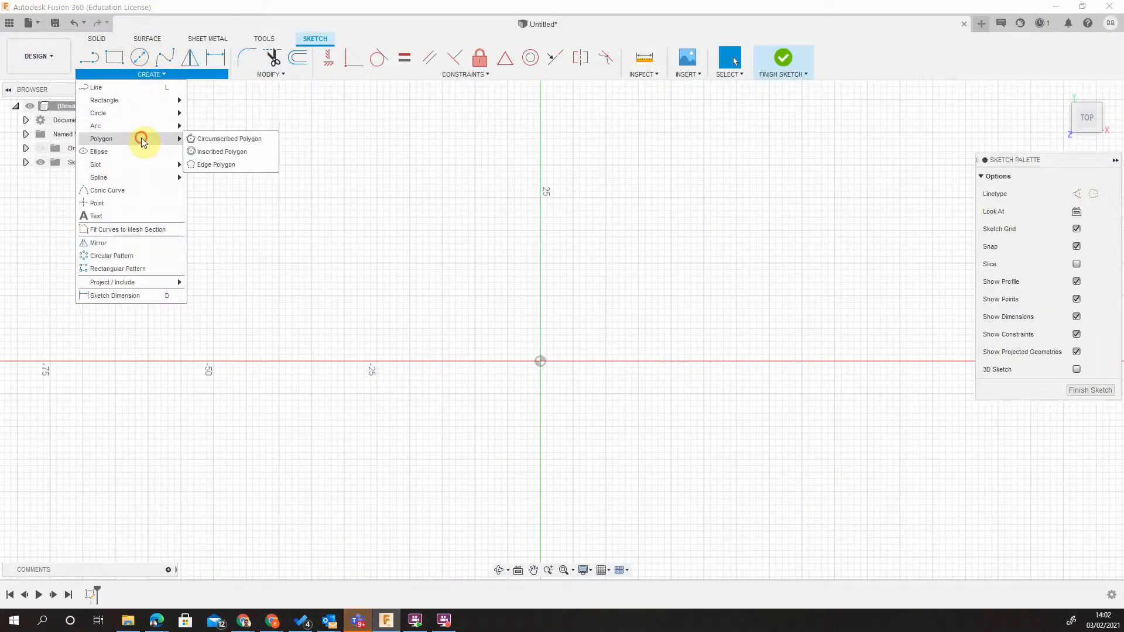
pyautogui.click(245, 152)
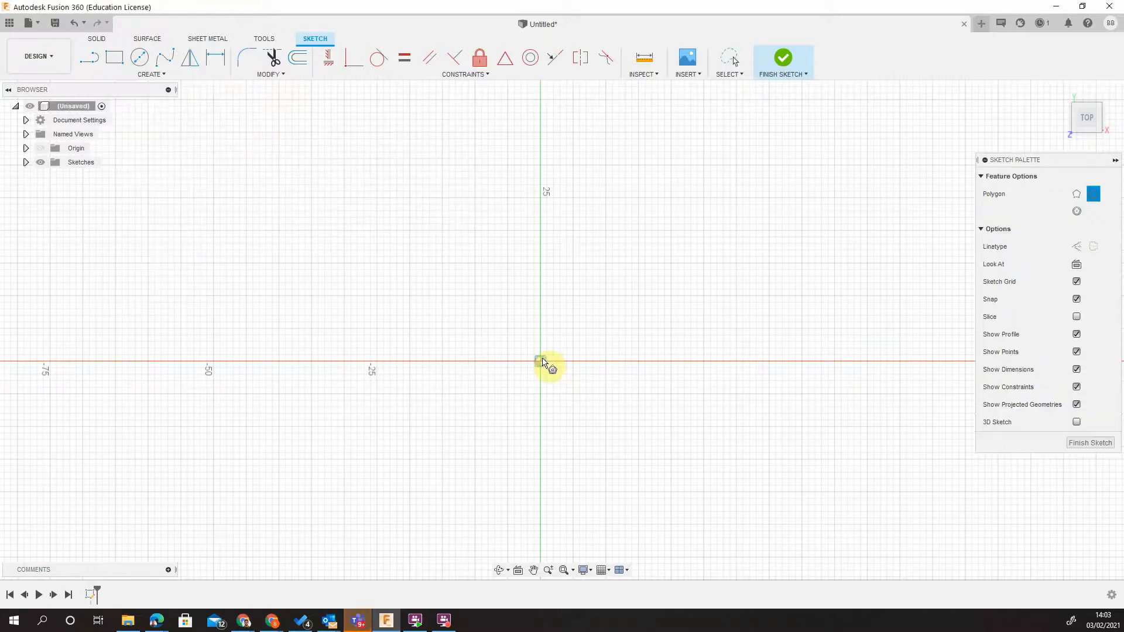
pyautogui.click(541, 361)
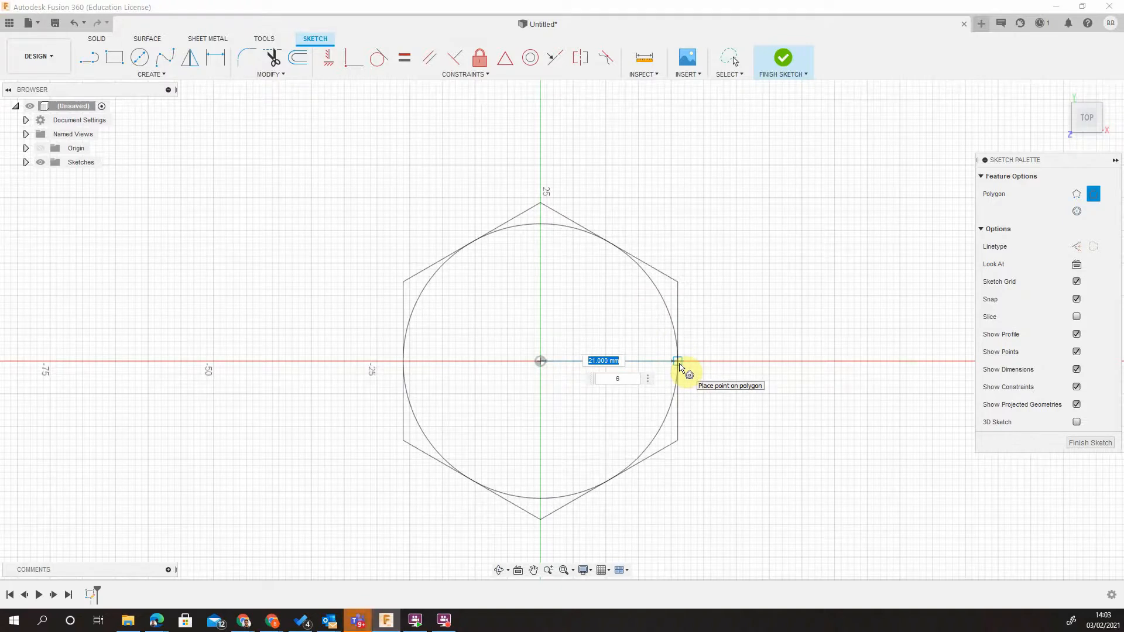
pyautogui.write('9')
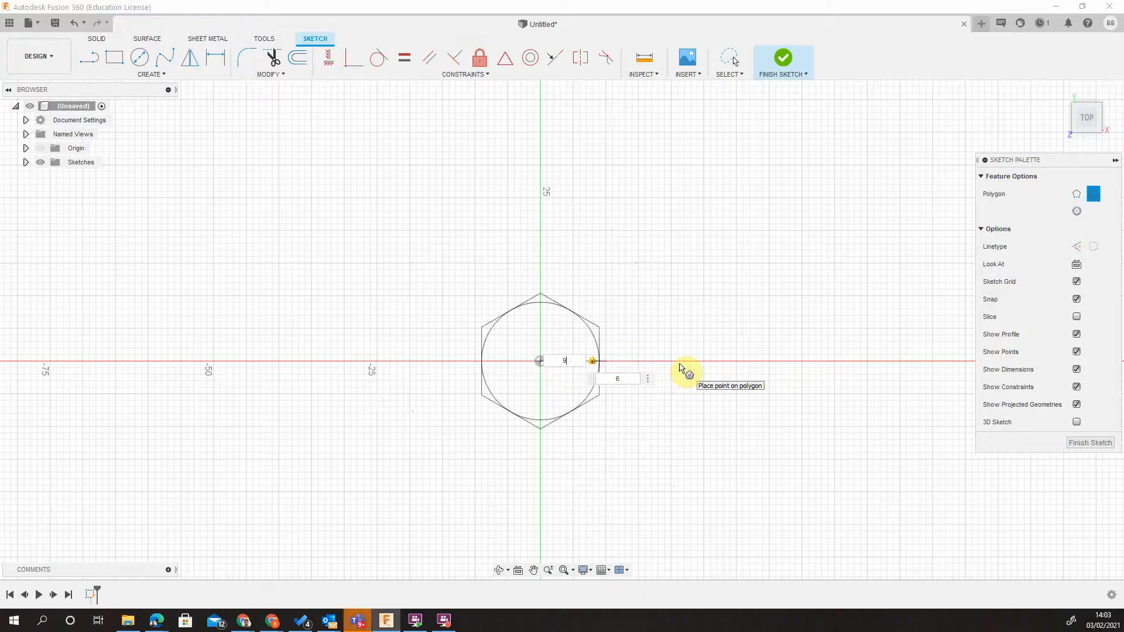
pyautogui.press('Return')
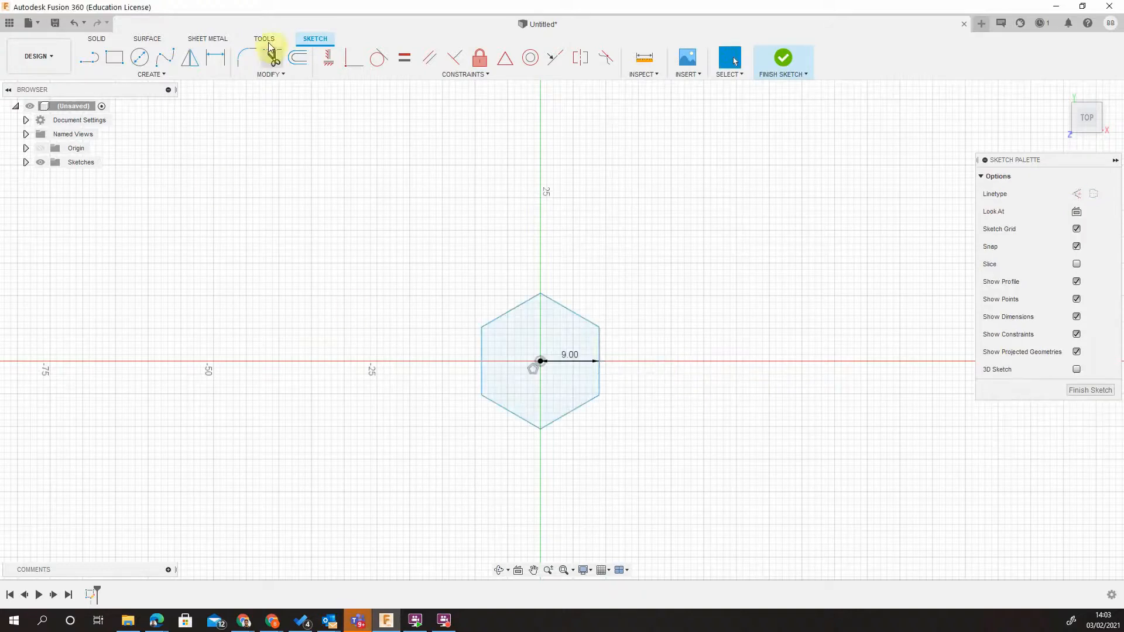
# - Add a driven dimension across the hexagon's two vertical flats, placed above the shape
pyautogui.click(215, 56)
pyautogui.click(481, 351)
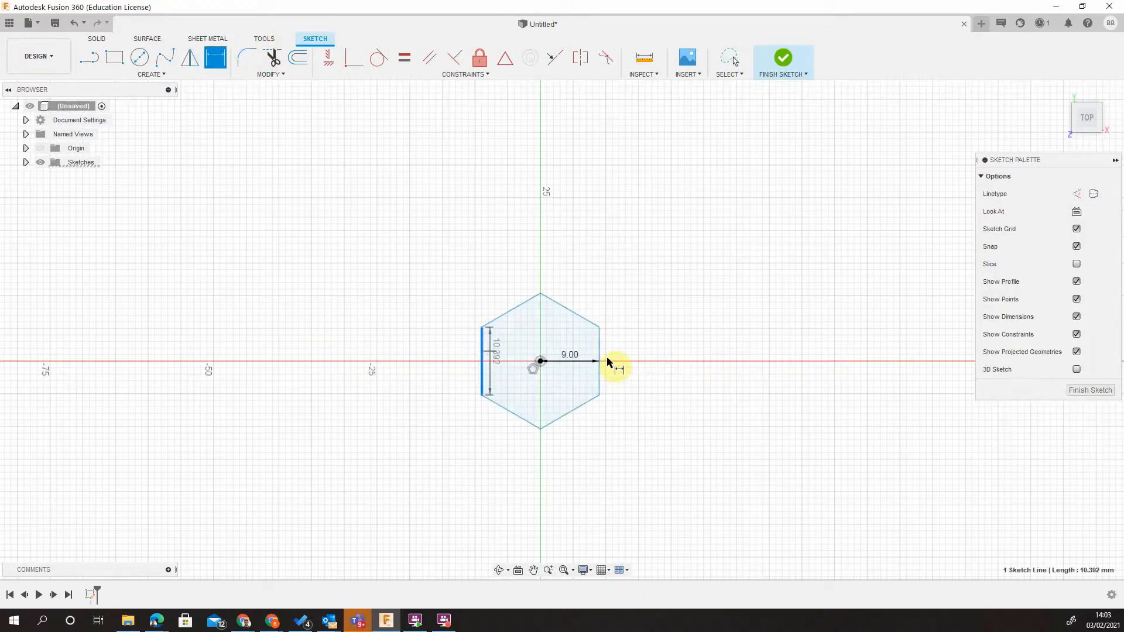
pyautogui.click(603, 359)
pyautogui.click(545, 270)
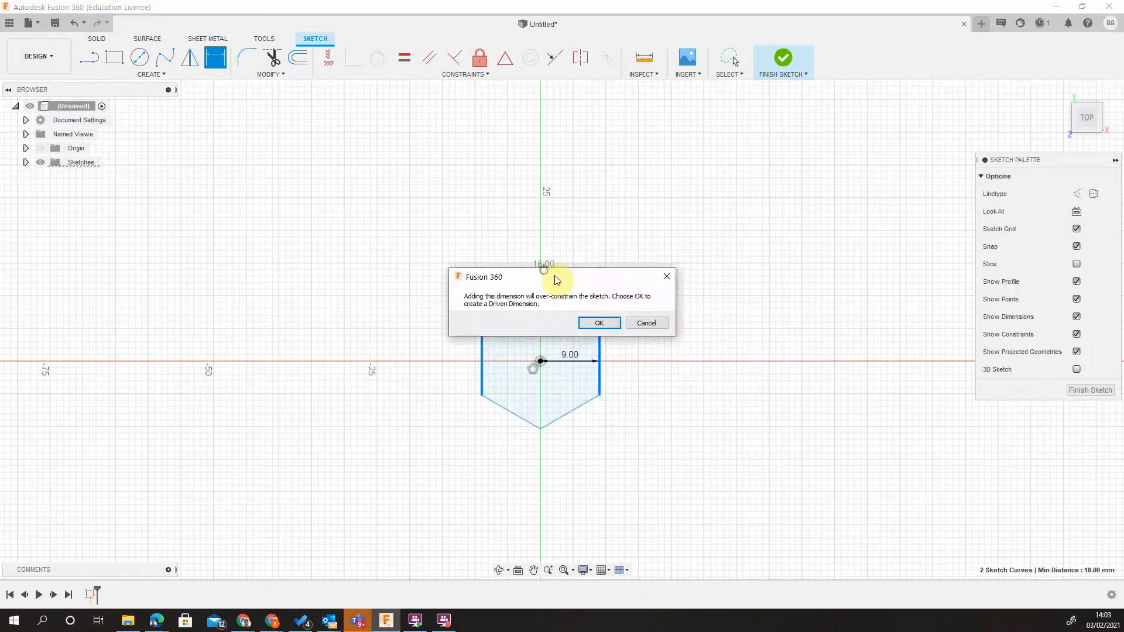
pyautogui.click(599, 322)
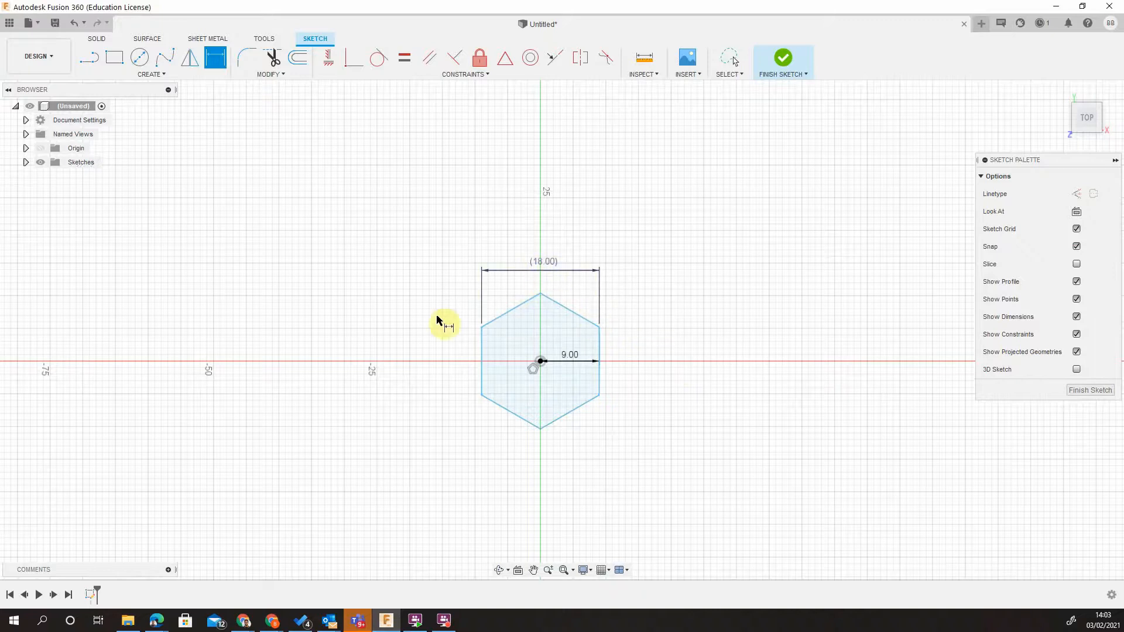
# - Extrude the hexagon profile 10.8 mm as a new body
pyautogui.click(96, 39)
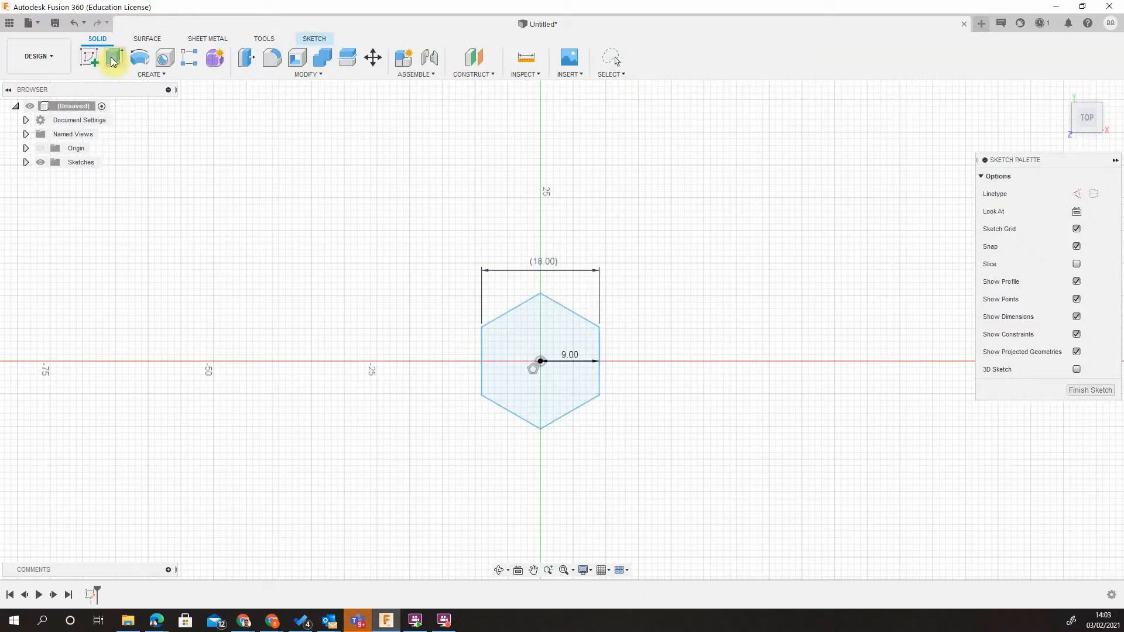
pyautogui.click(113, 61)
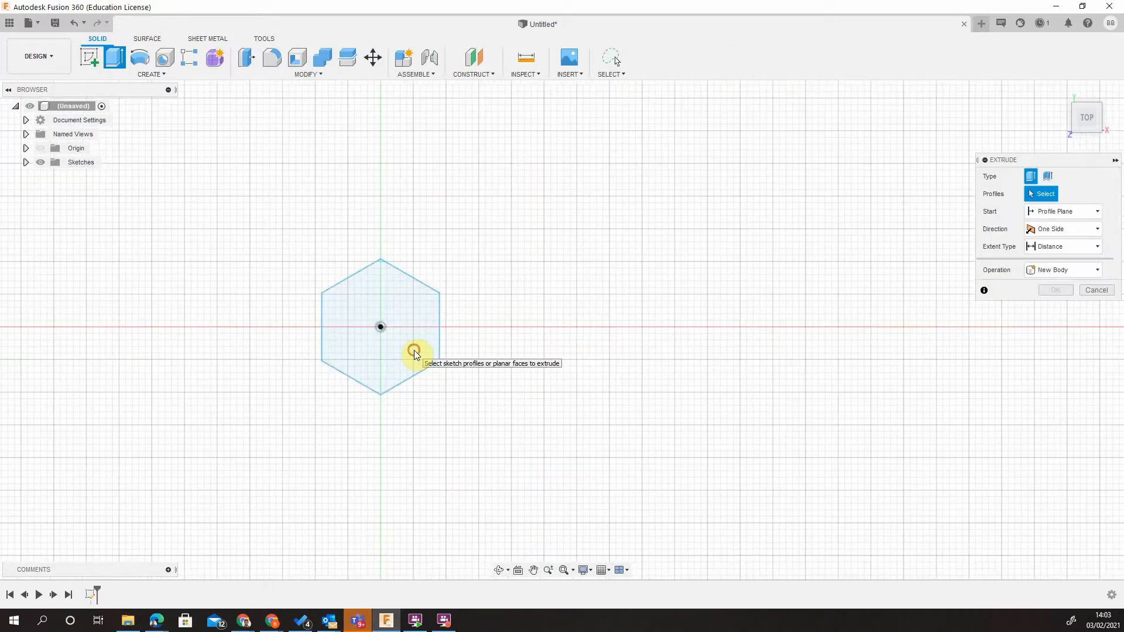
pyautogui.click(413, 350)
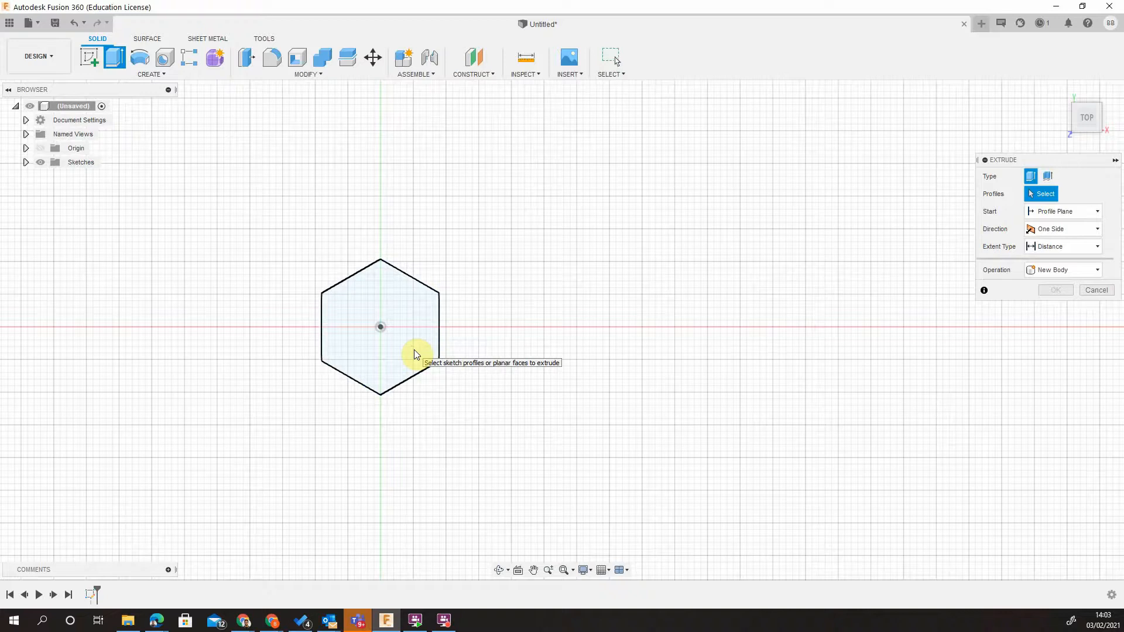
pyautogui.click(414, 349)
pyautogui.write('20')
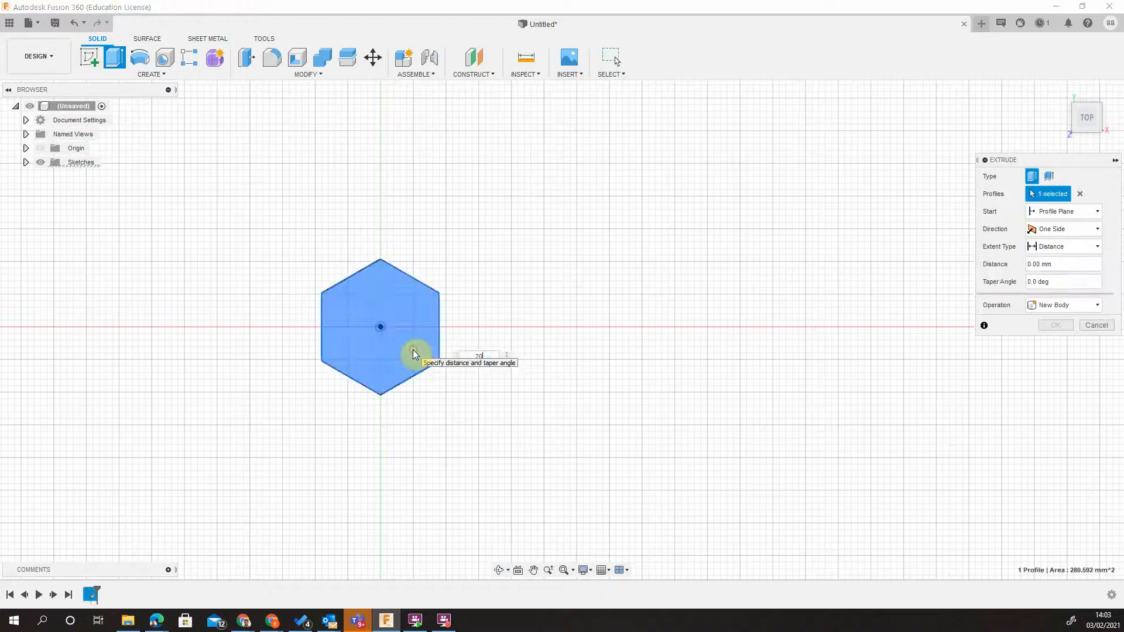
pyautogui.write('.8')
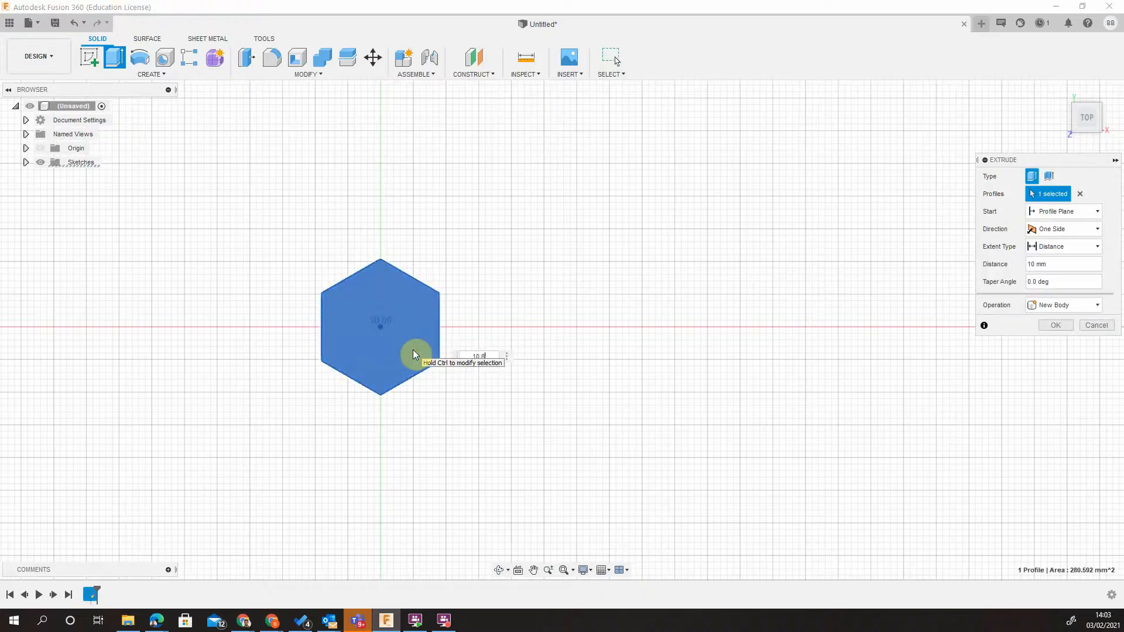
pyautogui.press('Return')
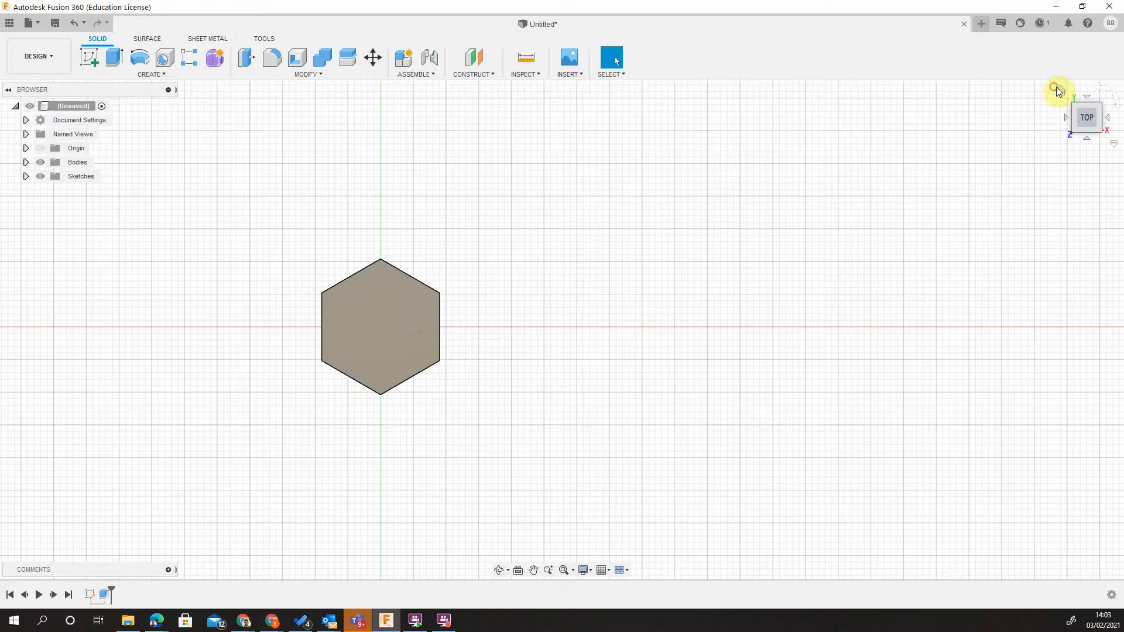
# - Start a hole on the nut's top face and position it at the hexagon's centre
pyautogui.click(1055, 88)
pyautogui.click(567, 221)
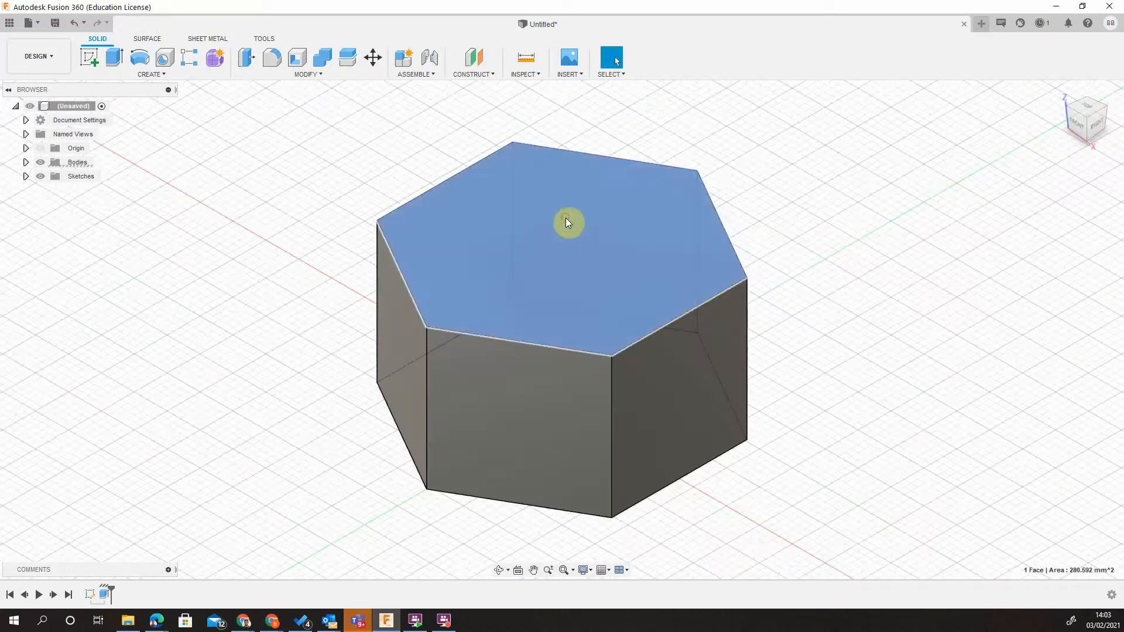
pyautogui.click(165, 58)
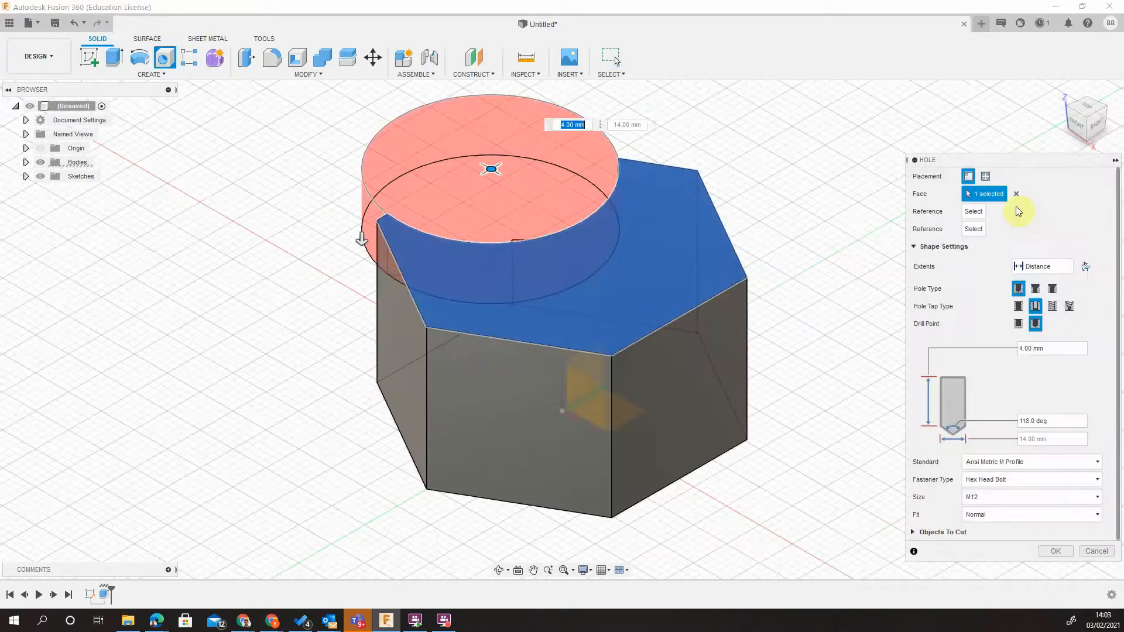
pyautogui.click(1087, 106)
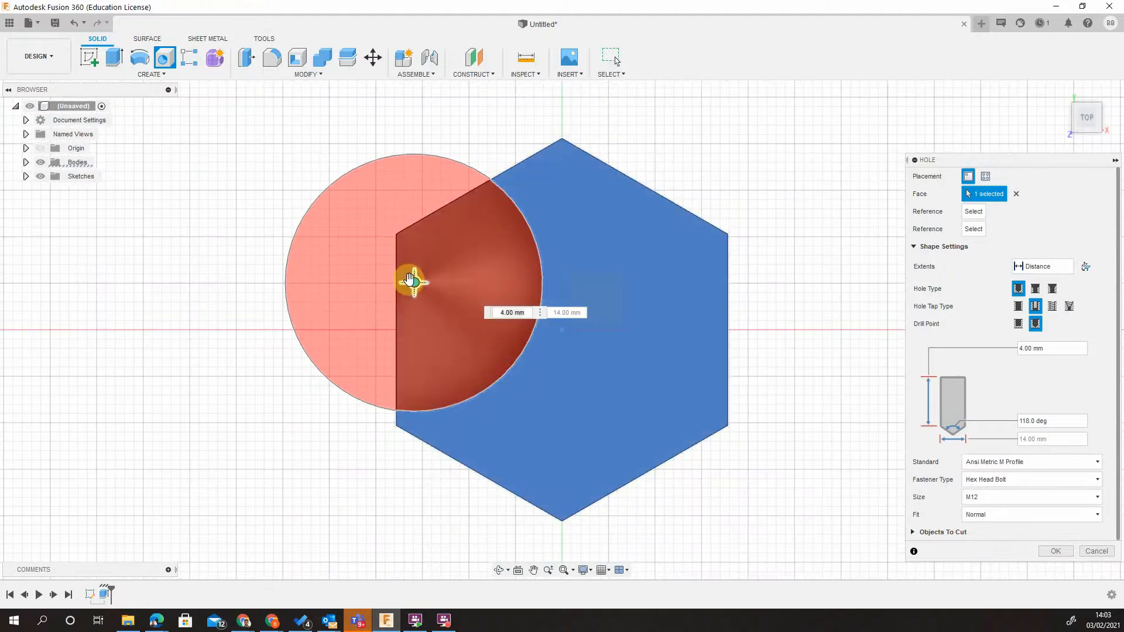
pyautogui.moveTo(410, 280); pyautogui.dragTo(562, 329)
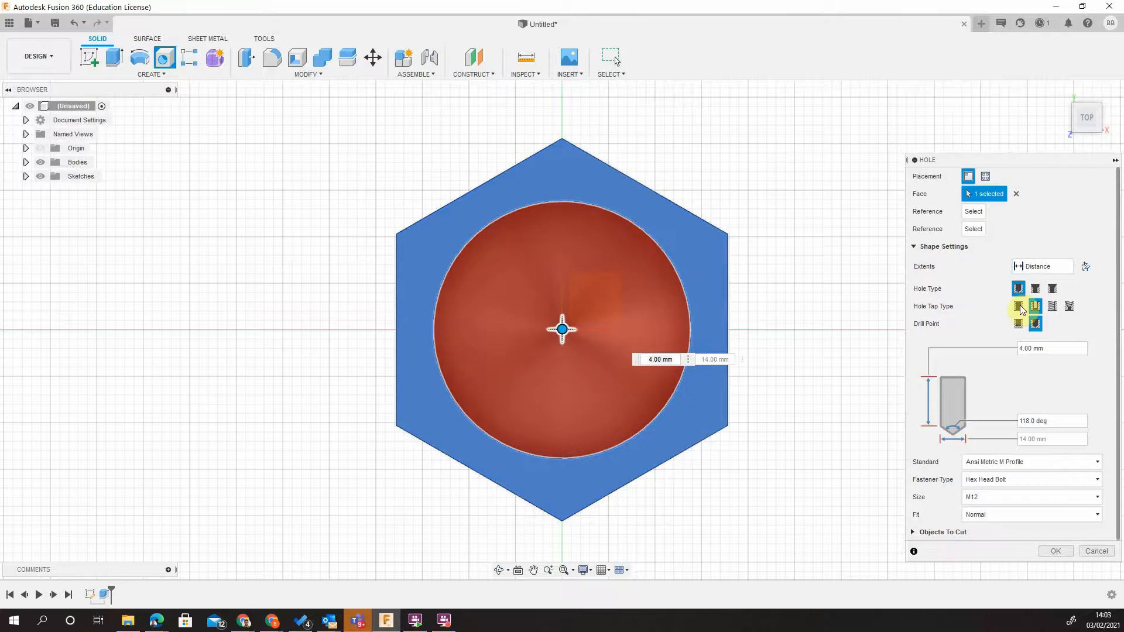
# - Make the hole tapped with an ISO Metric profile thread of size 12.0 mm, set its extents to All and create it
pyautogui.click(1052, 306)
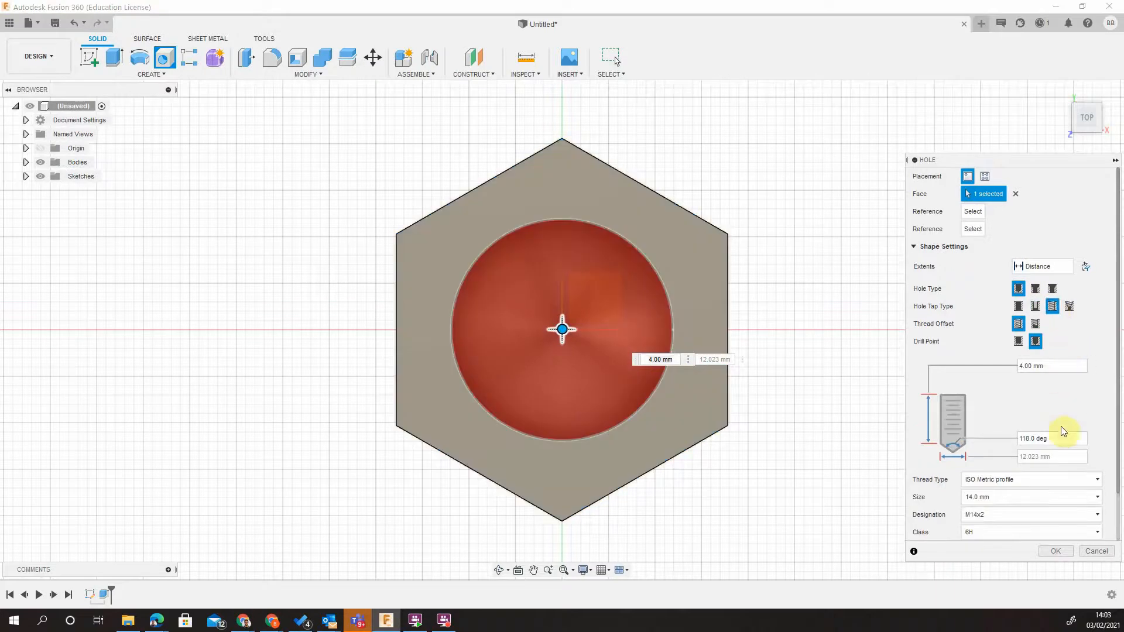
pyautogui.scroll(-2, 989, 433)
pyautogui.click(995, 445)
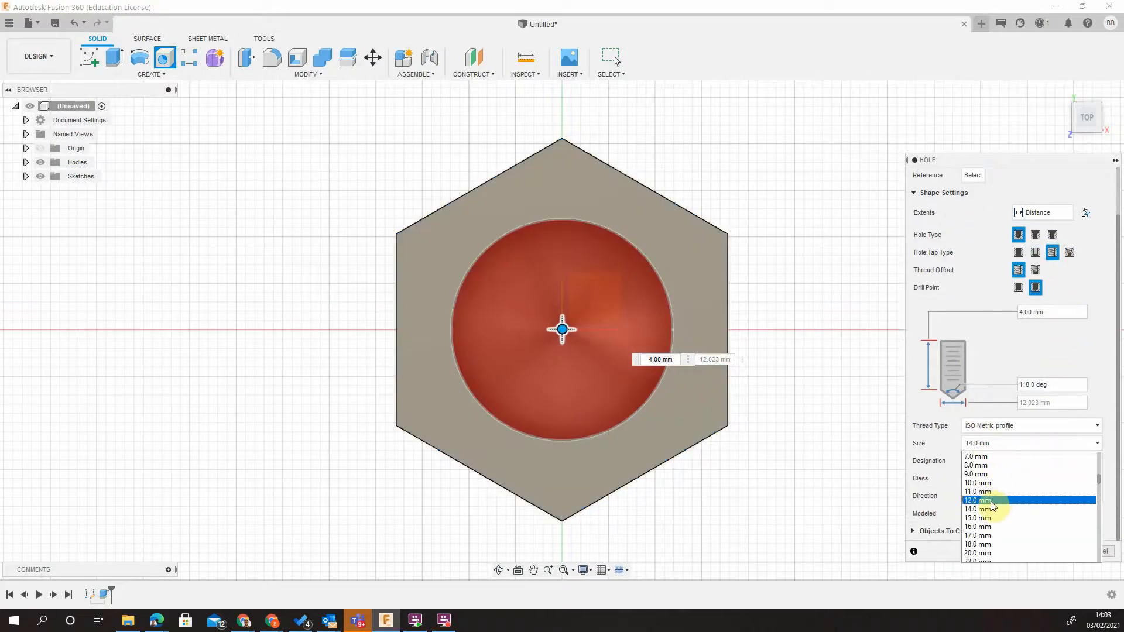
pyautogui.click(993, 501)
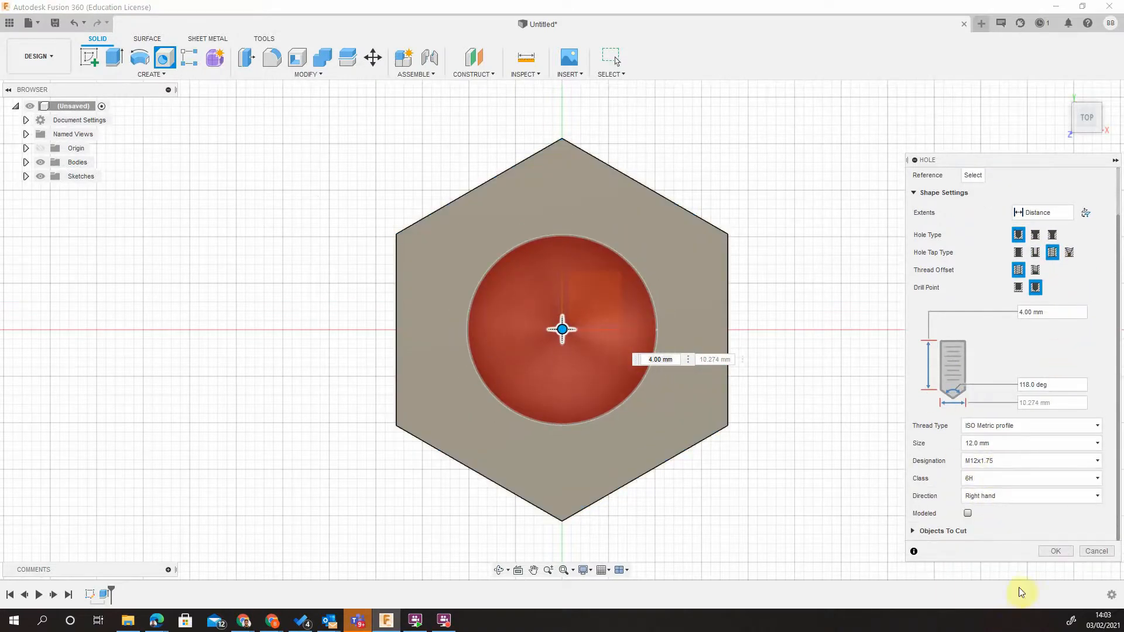
pyautogui.click(1045, 212)
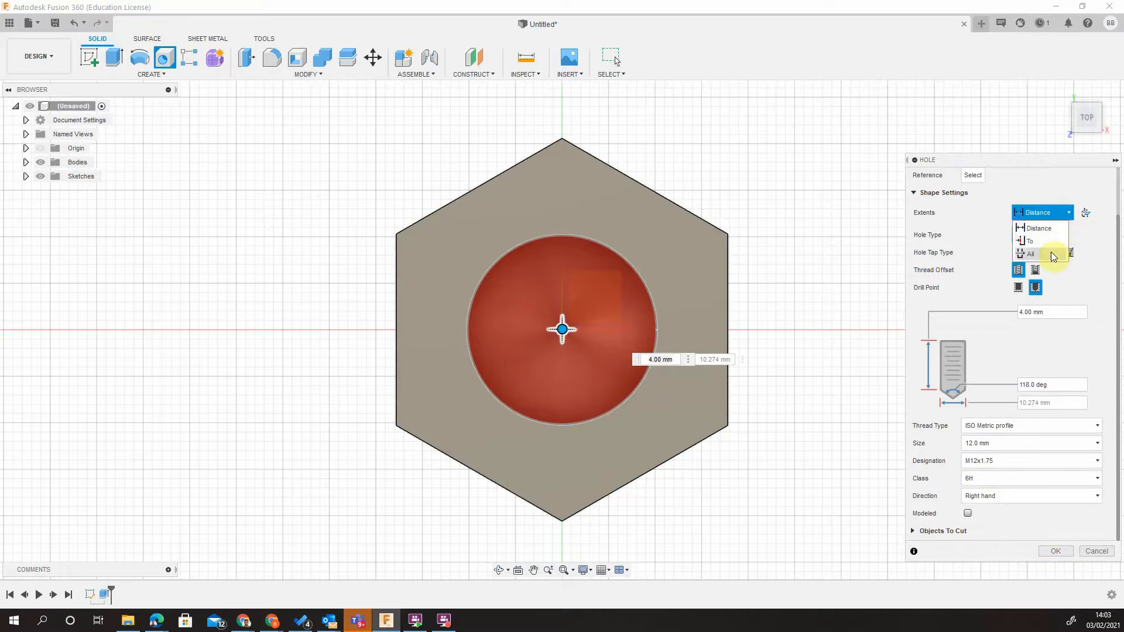
pyautogui.click(1048, 256)
pyautogui.click(1055, 551)
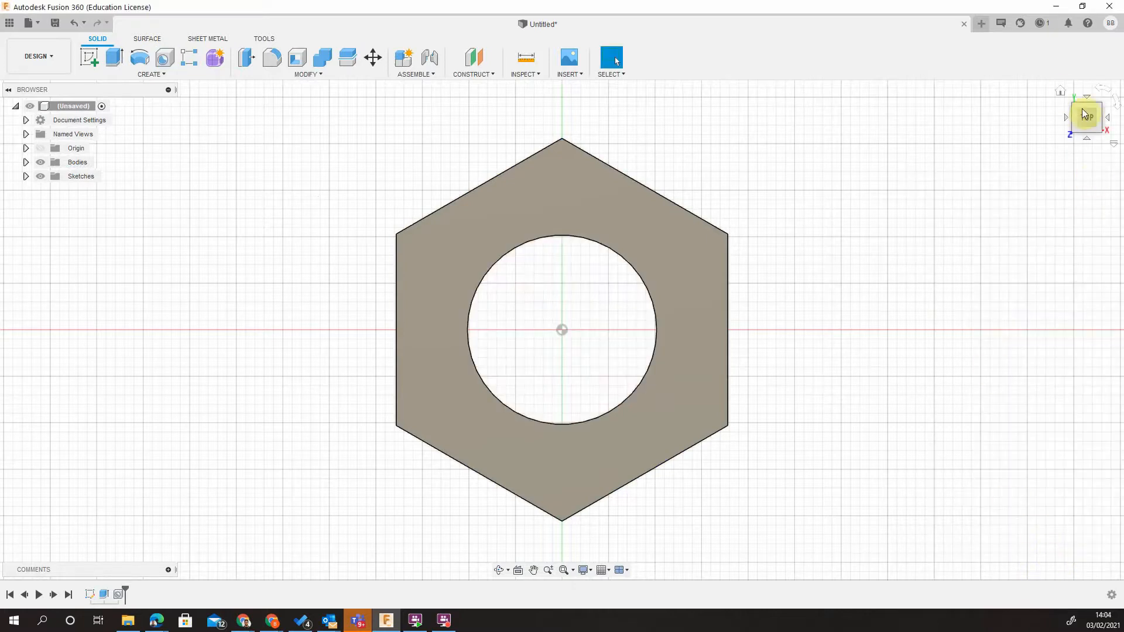
pyautogui.click(1061, 91)
pyautogui.scroll(-3, 706, 318)
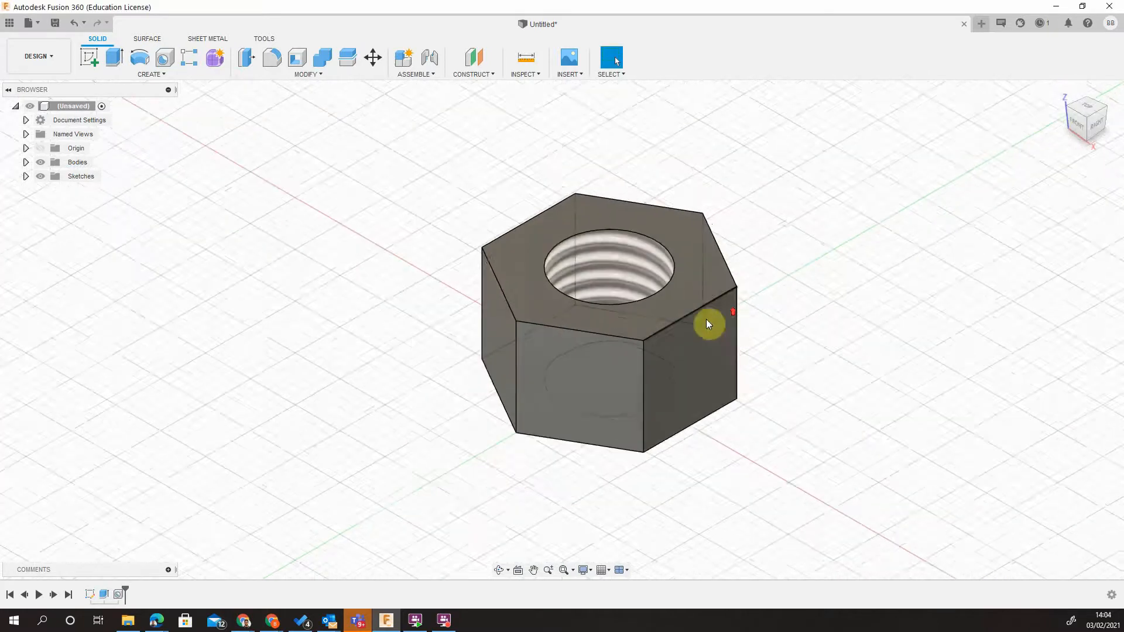
# - Save the nut as "M12 Nut S1 10.8 Thick" in the CNC Fixturing location and open a new design
pyautogui.moveTo(712, 250); pyautogui.dragTo(517, 236, button='middle')
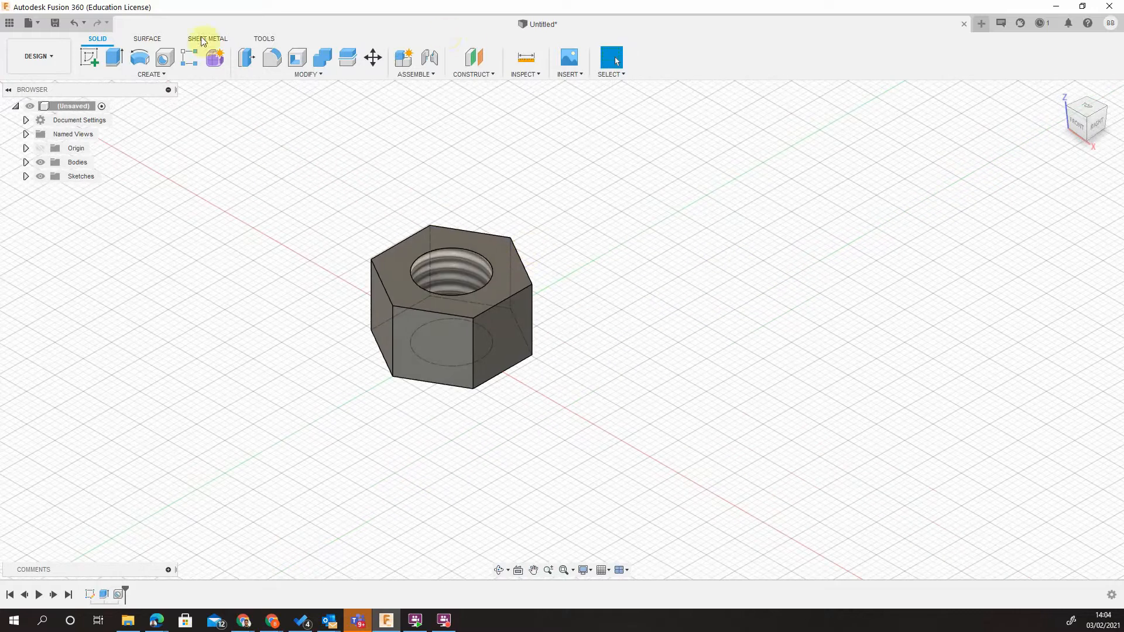
pyautogui.click(54, 23)
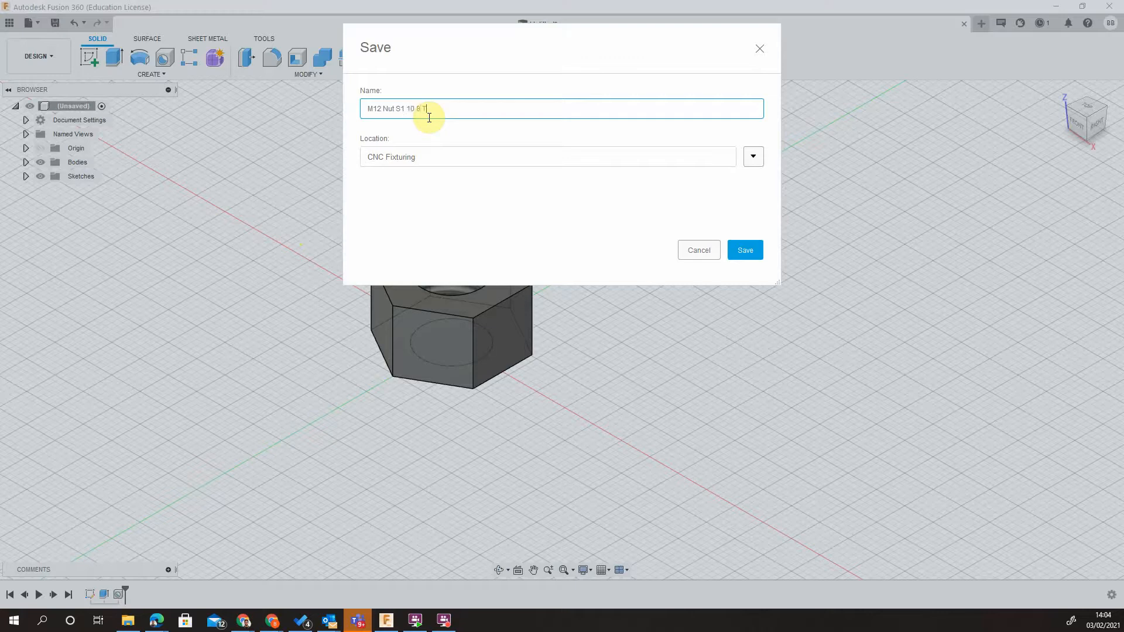
pyautogui.press('Return')
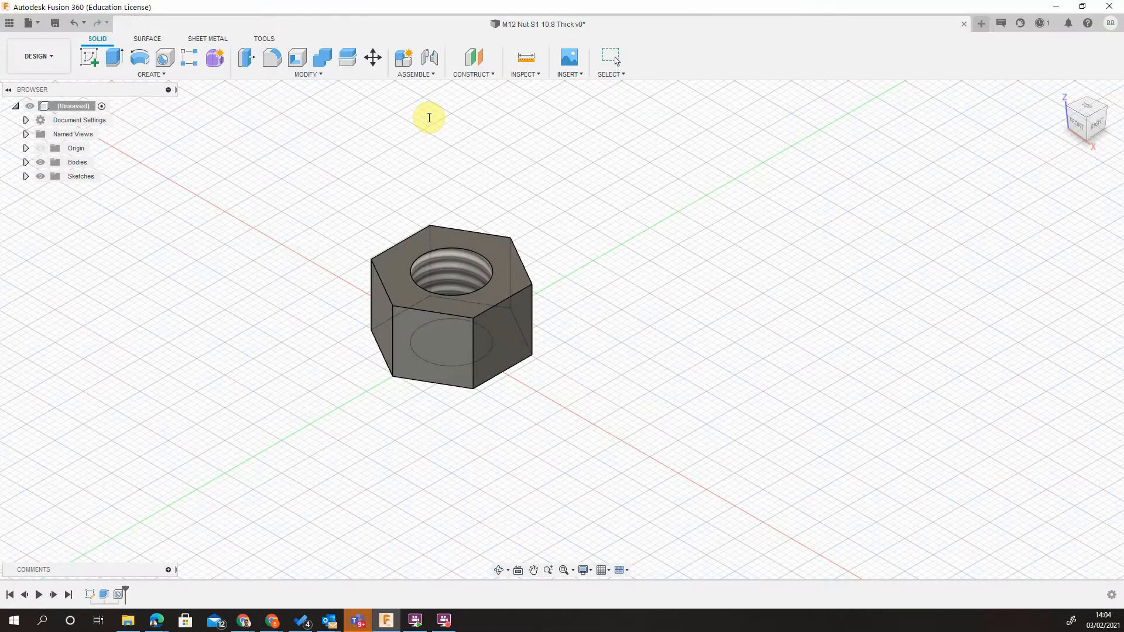
pyautogui.click(982, 23)
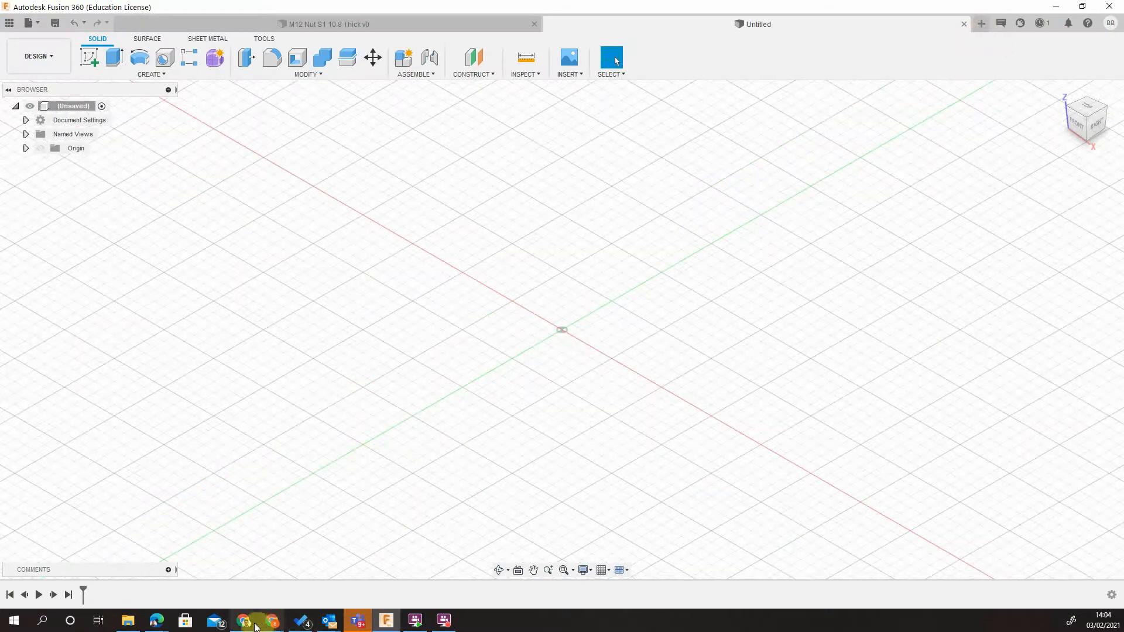
# - Look up the M12 hole diameter, outside diameter and thickness in the browser's ISO flat washer size table, then return to Fusion 360
pyautogui.moveTo(256, 625)
pyautogui.click(335, 559)
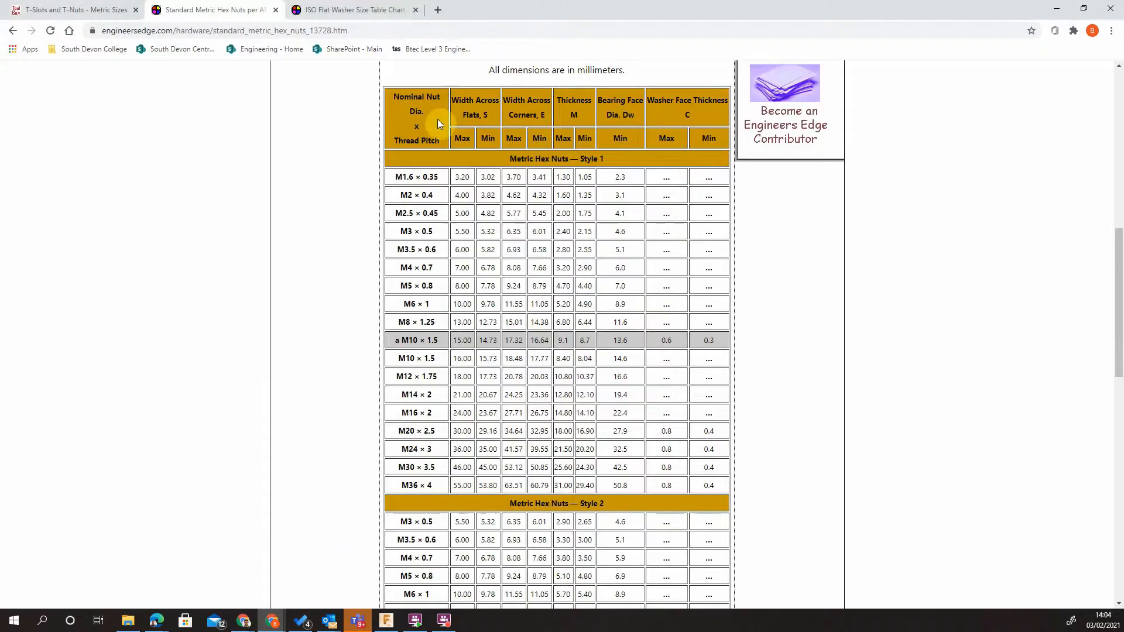
pyautogui.click(389, 17)
pyautogui.scroll(2, 603, 264)
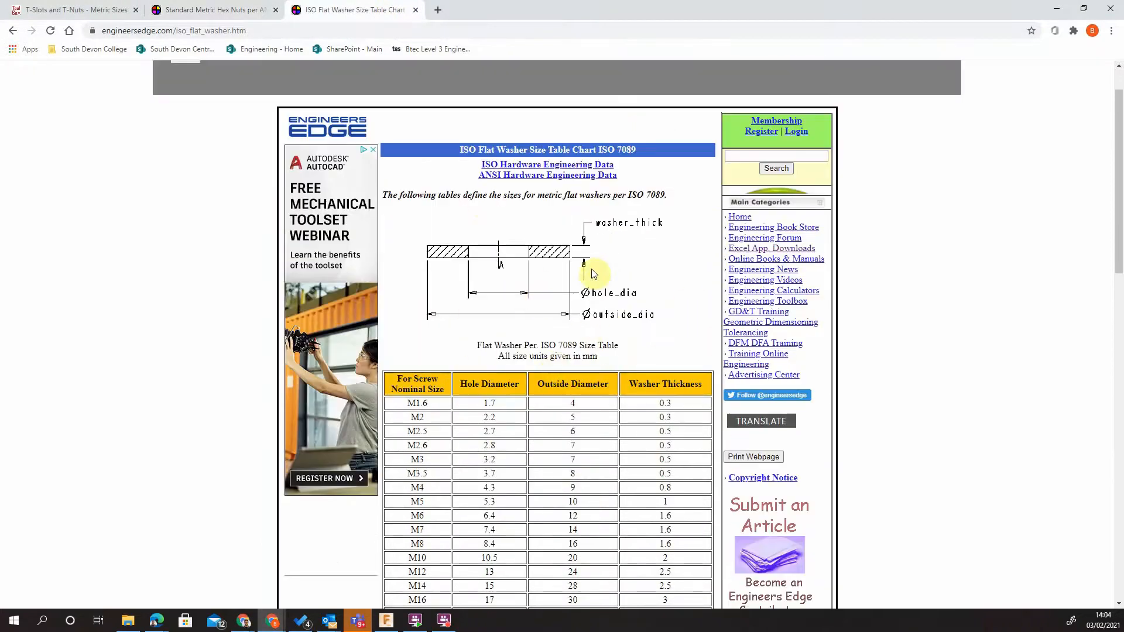
pyautogui.scroll(-2, 621, 326)
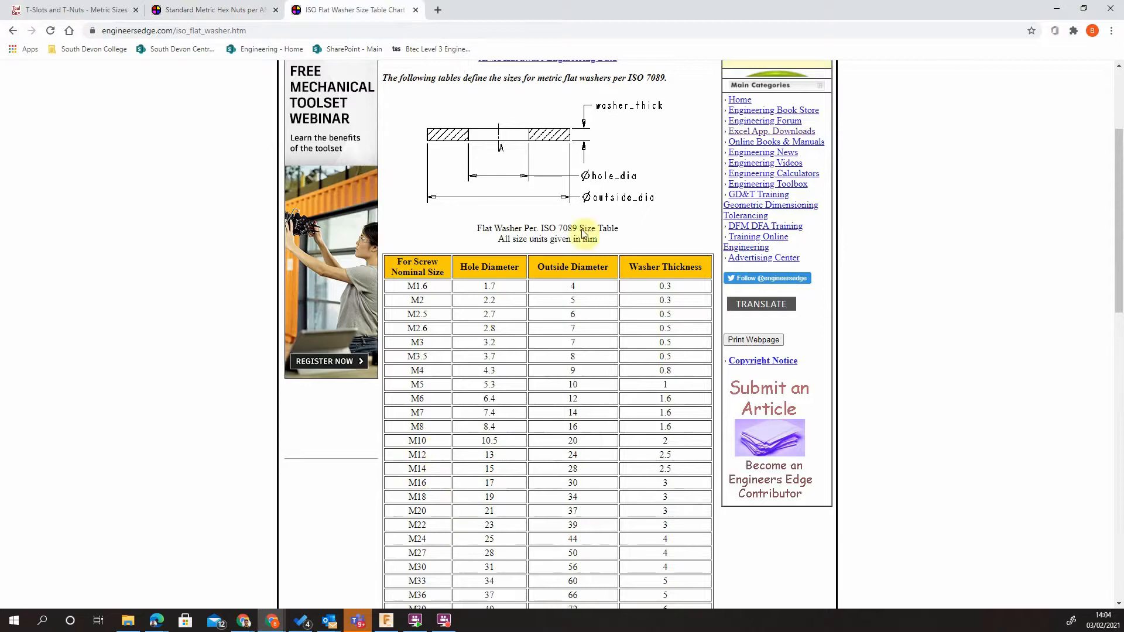
pyautogui.click(409, 456)
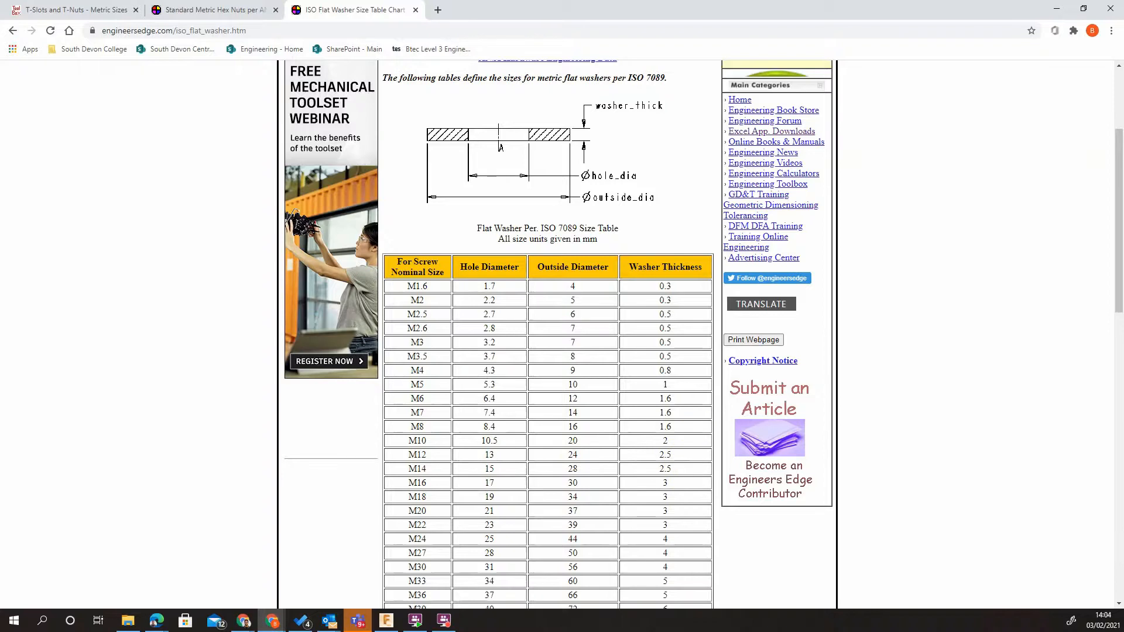
pyautogui.click(1057, 8)
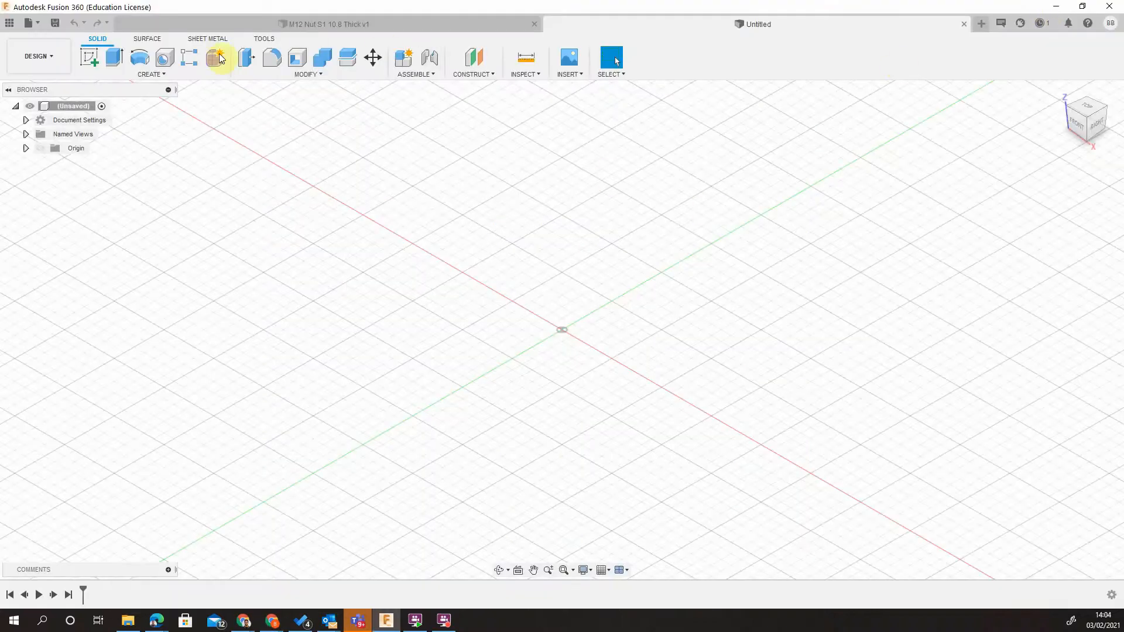
# - Start a sketch on the horizontal plane and draw a 24 mm diameter circle centred on the origin
pyautogui.click(91, 56)
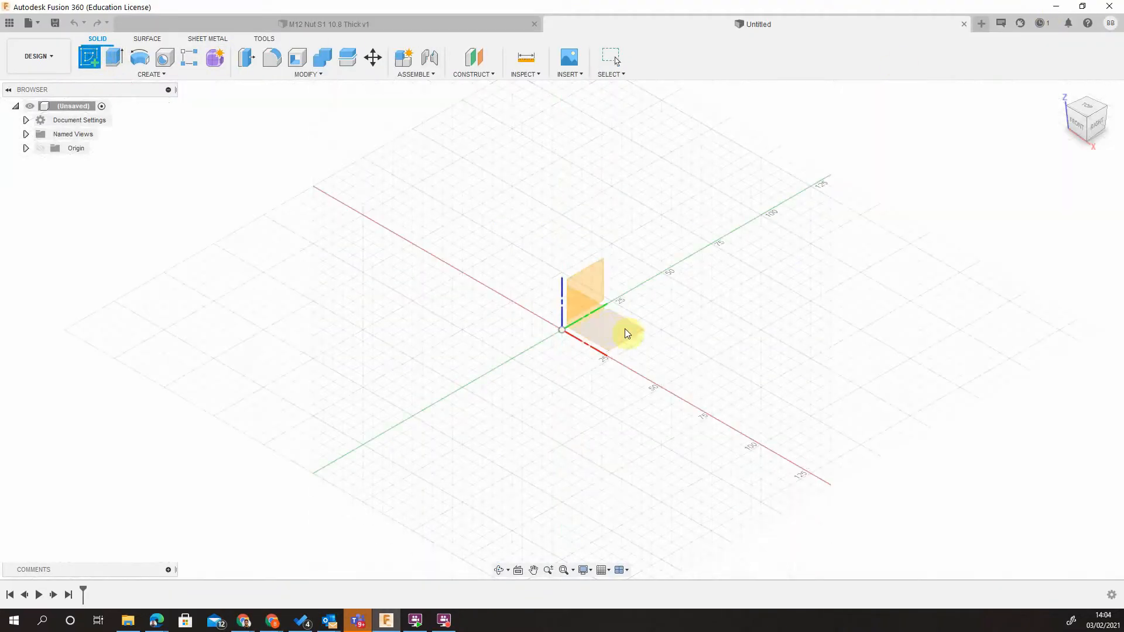
pyautogui.click(632, 331)
pyautogui.click(140, 57)
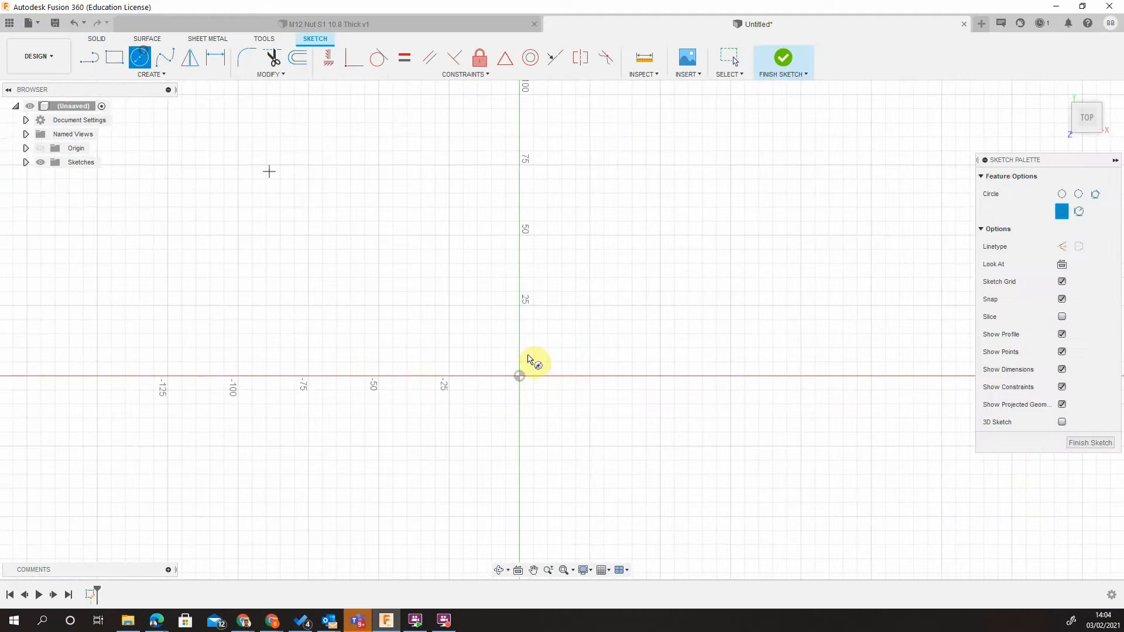
pyautogui.click(520, 375)
pyautogui.write('2')
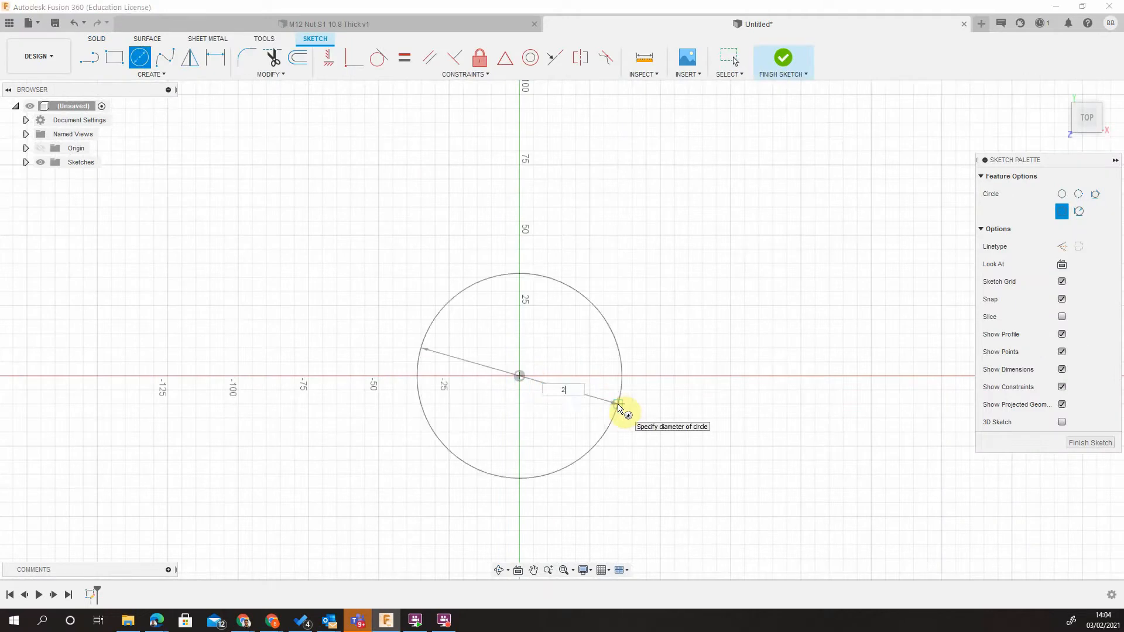
pyautogui.write('4')
pyautogui.press('Return')
pyautogui.press('Escape')
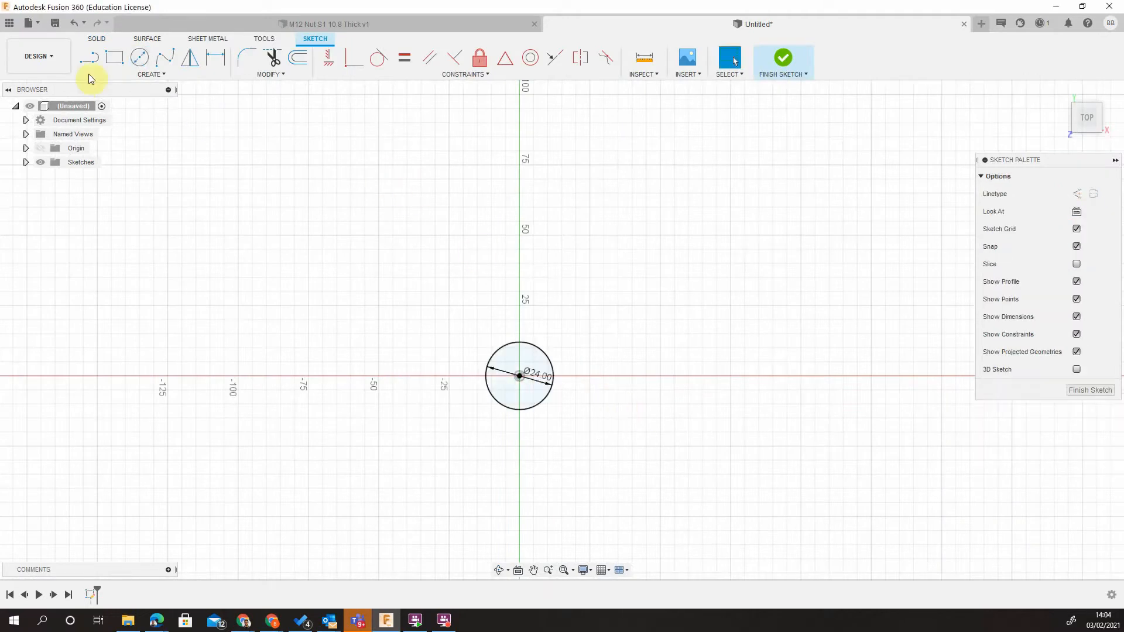
# - Extrude the circle 2.5 mm as a new body
pyautogui.click(95, 38)
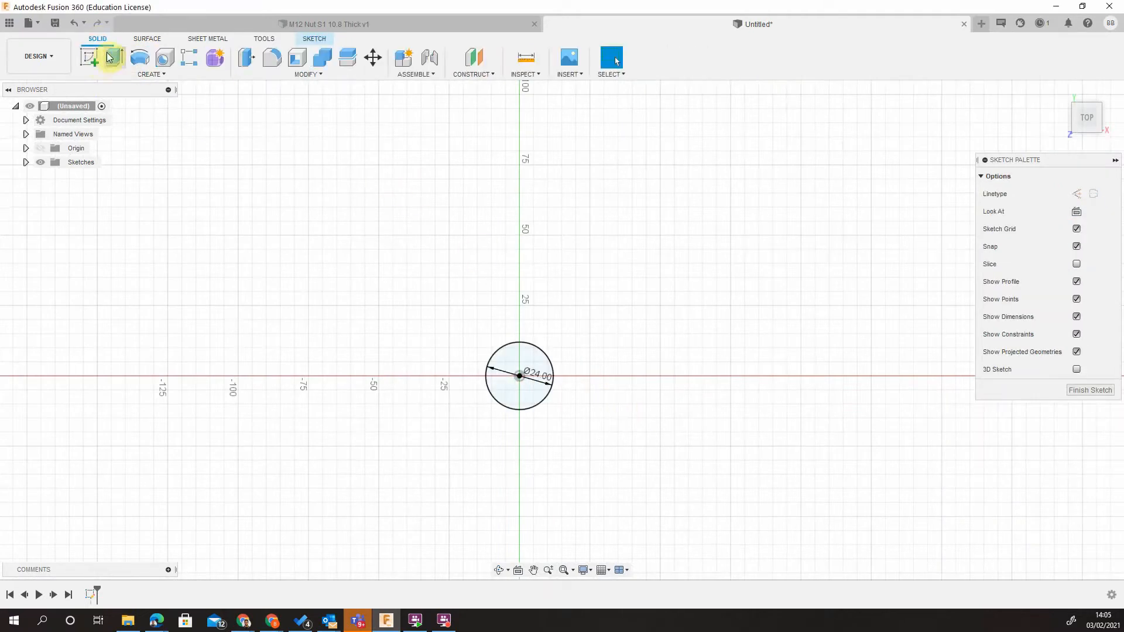
pyautogui.click(113, 57)
pyautogui.write('2')
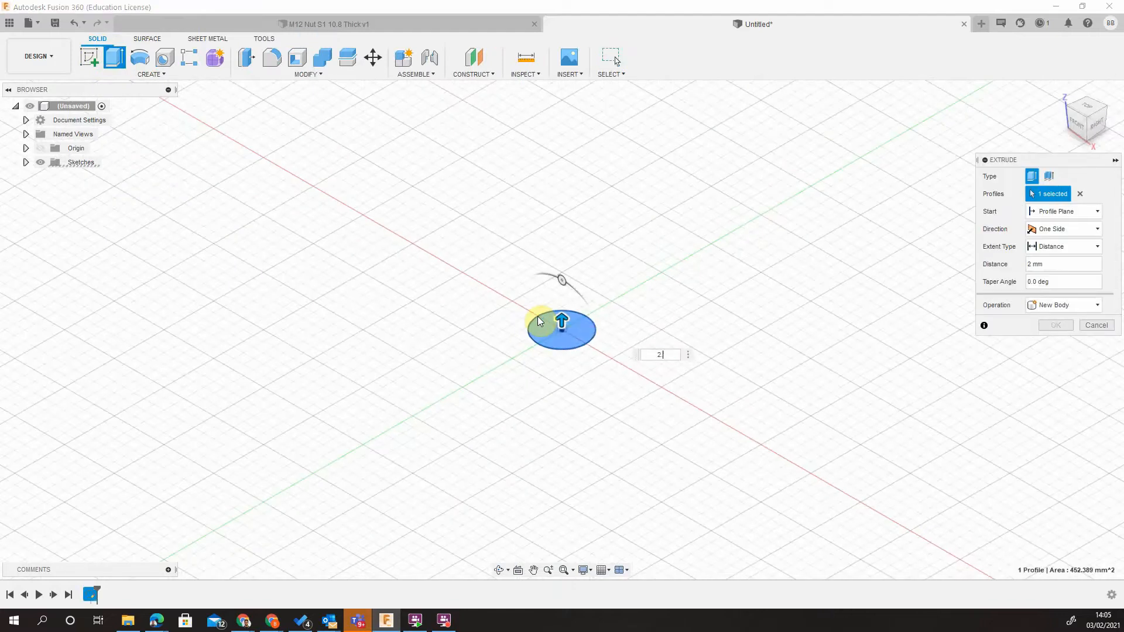
pyautogui.write('.5')
pyautogui.press('Return')
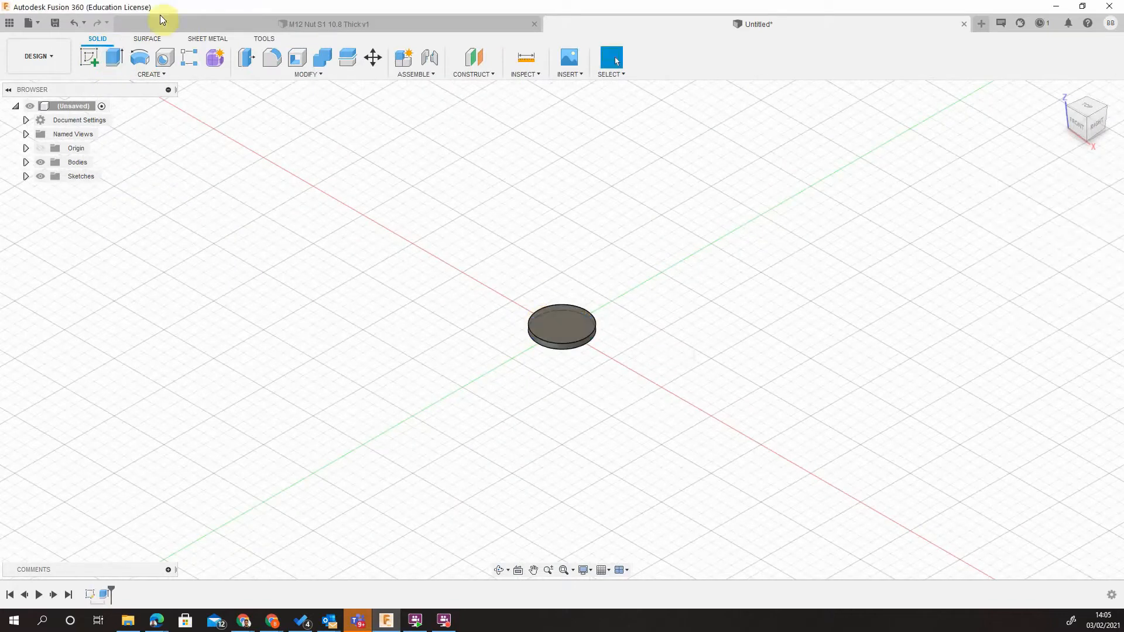
# - Start a simple hole and place it at the centre of the disc's top face
pyautogui.click(169, 58)
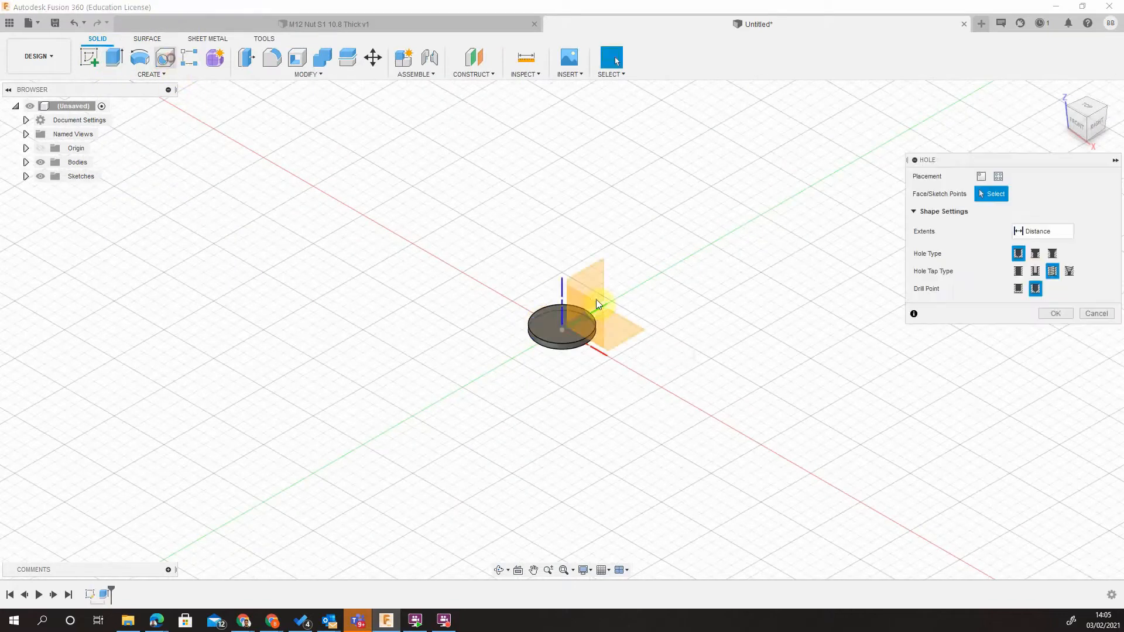
pyautogui.click(1019, 272)
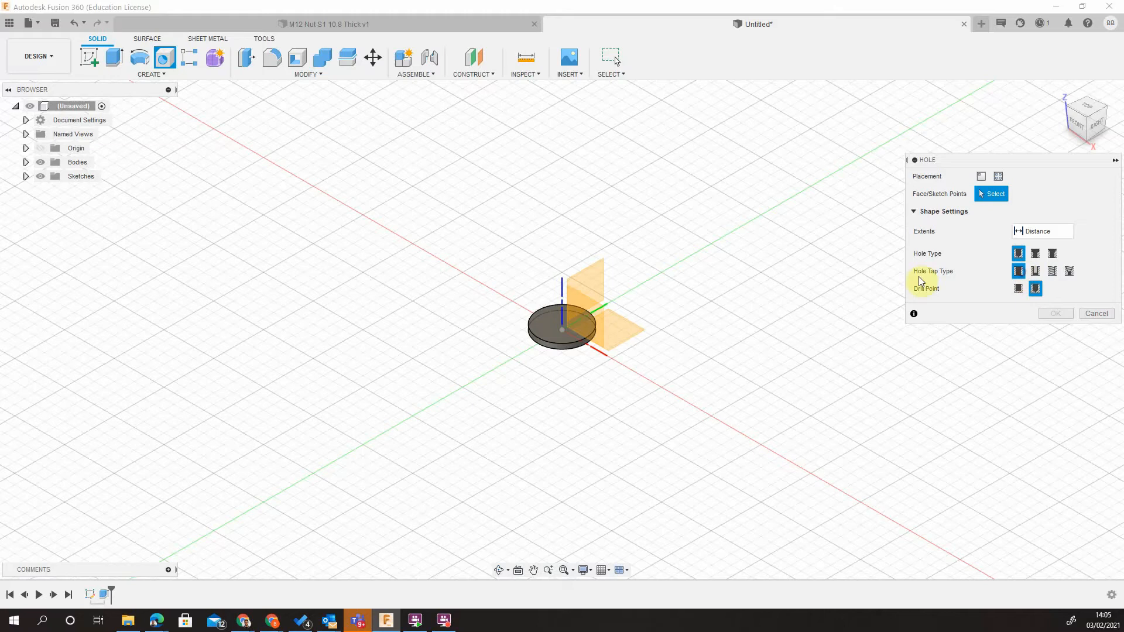
pyautogui.click(1086, 109)
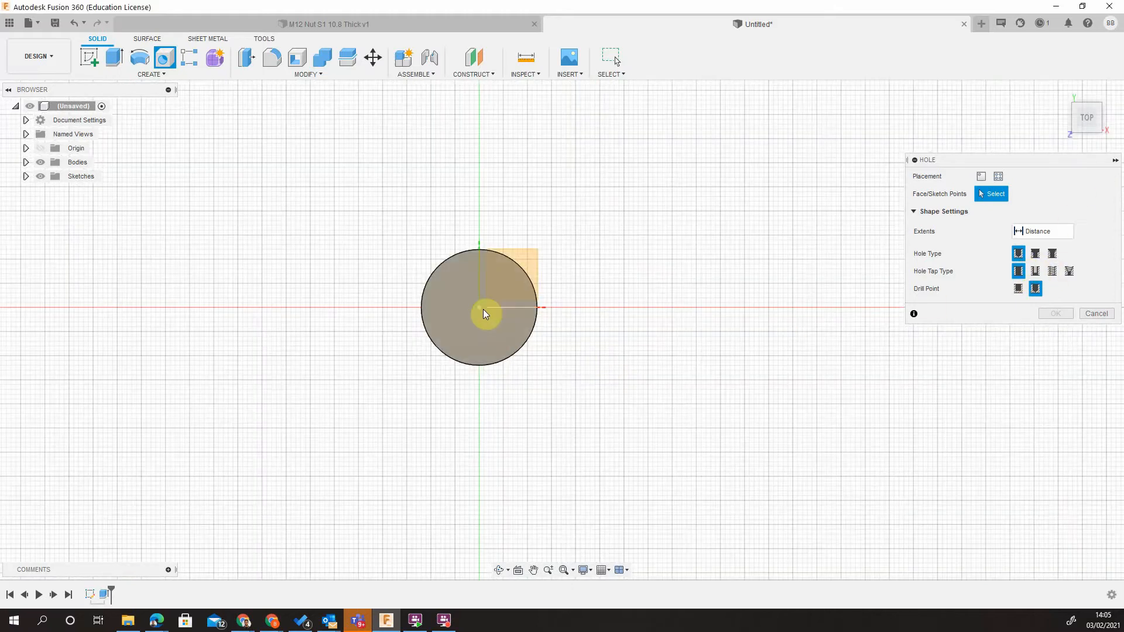
pyautogui.click(478, 310)
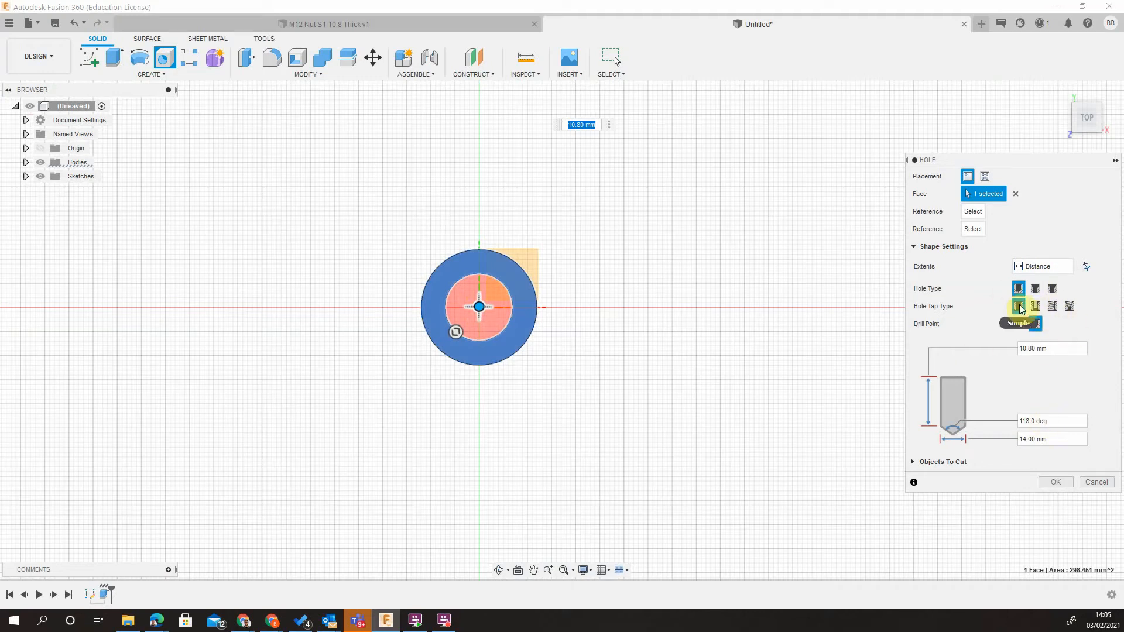
# - Make it a clearance hole for an Ansi Metric M Profile M12 Hex Head Bolt with Normal fit, set extents to All and create it
pyautogui.click(1036, 308)
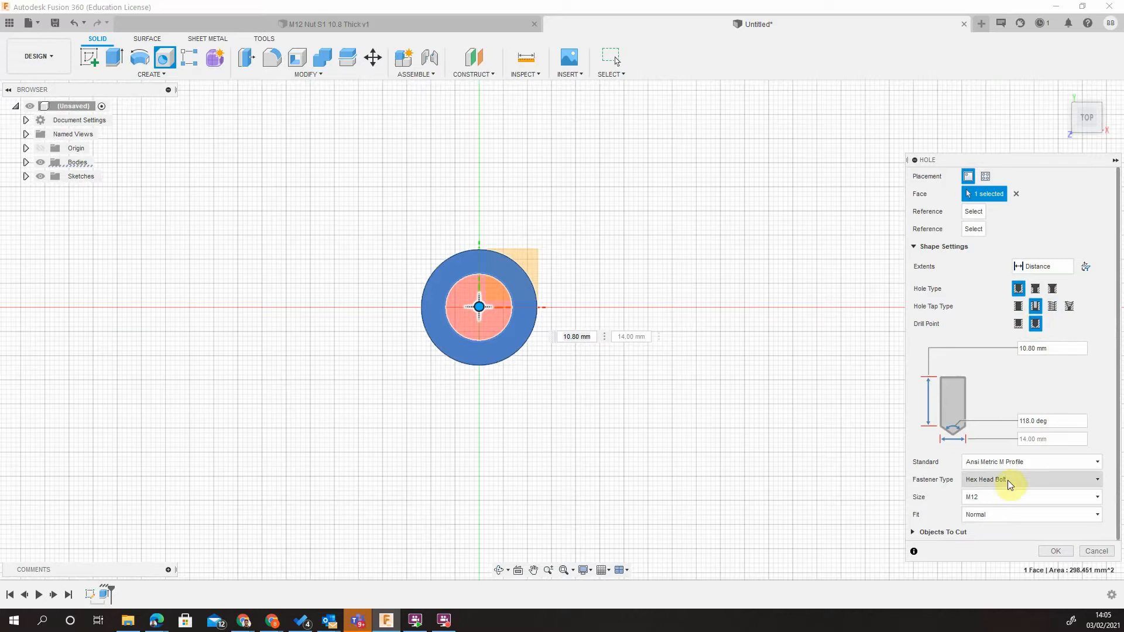
pyautogui.click(1048, 258)
pyautogui.click(1043, 301)
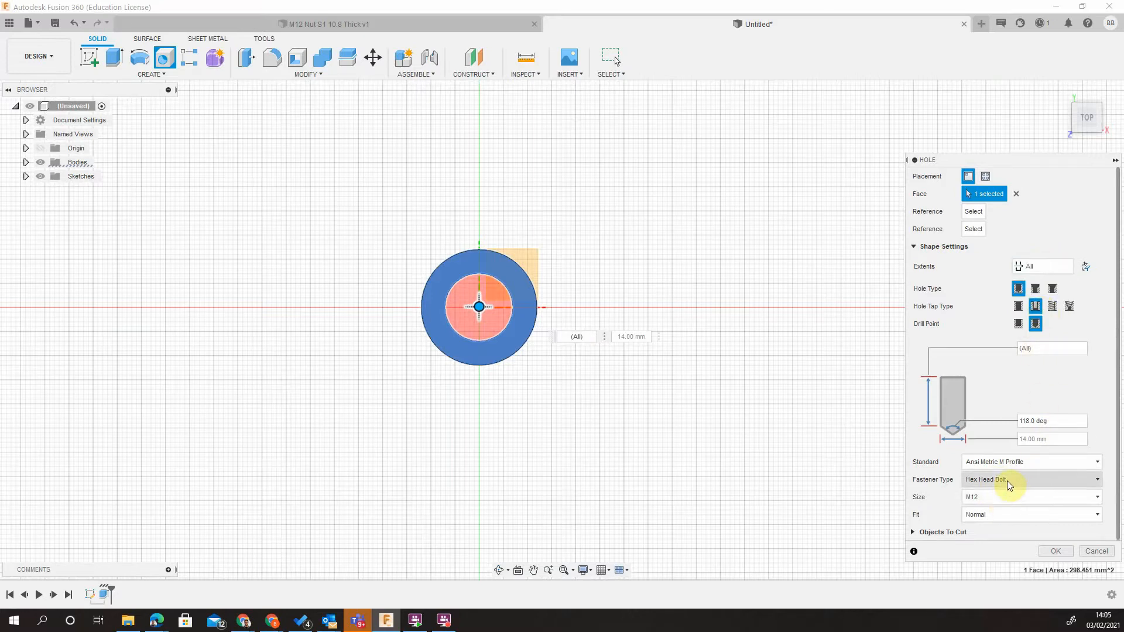
pyautogui.click(1060, 550)
pyautogui.click(623, 330)
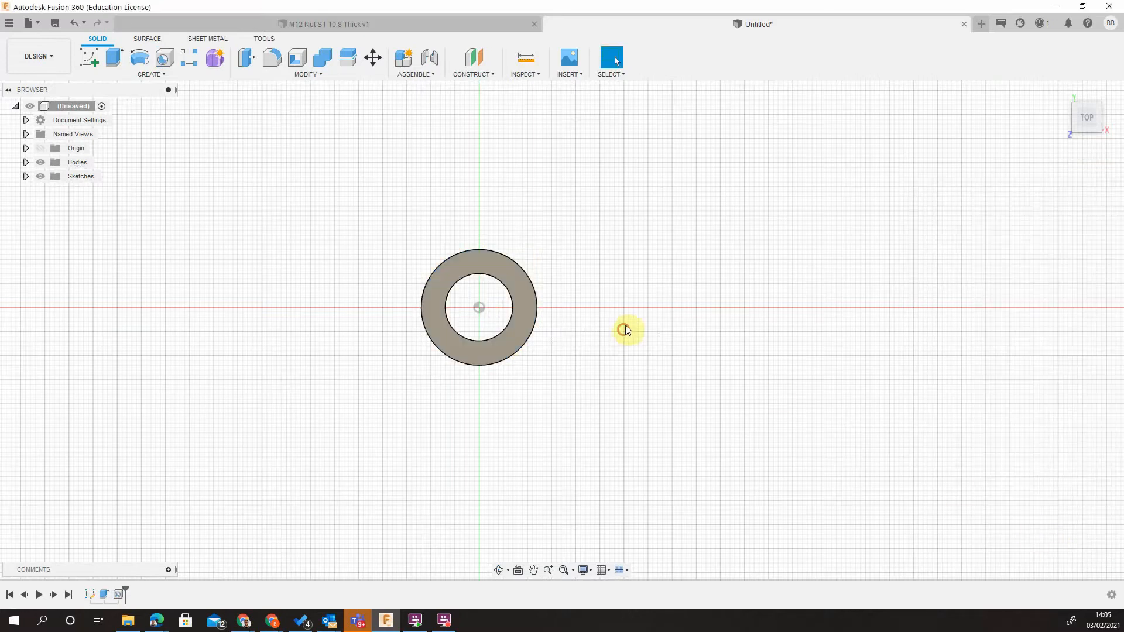
# - Examine the finished washer and its through hole in an isometric view
pyautogui.click(1059, 90)
pyautogui.scroll(6, 788, 251)
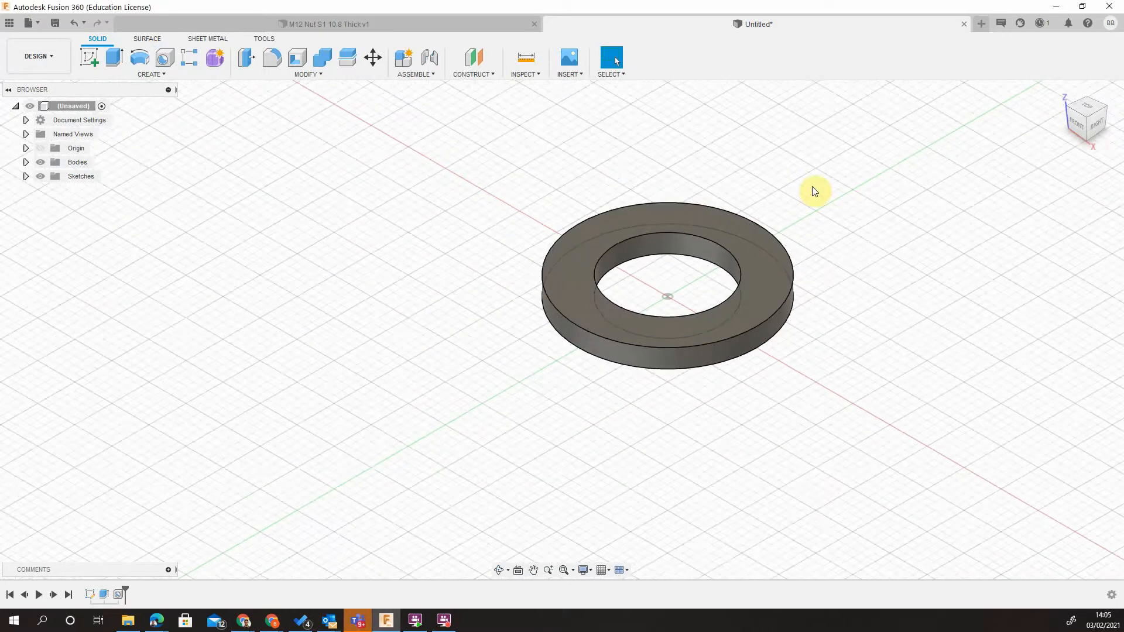
pyautogui.moveTo(602, 265); pyautogui.dragTo(398, 362, button='middle')
pyautogui.scroll(1, 603, 225)
pyautogui.scroll(-8, 609, 220)
pyautogui.scroll(-4, 275, 161)
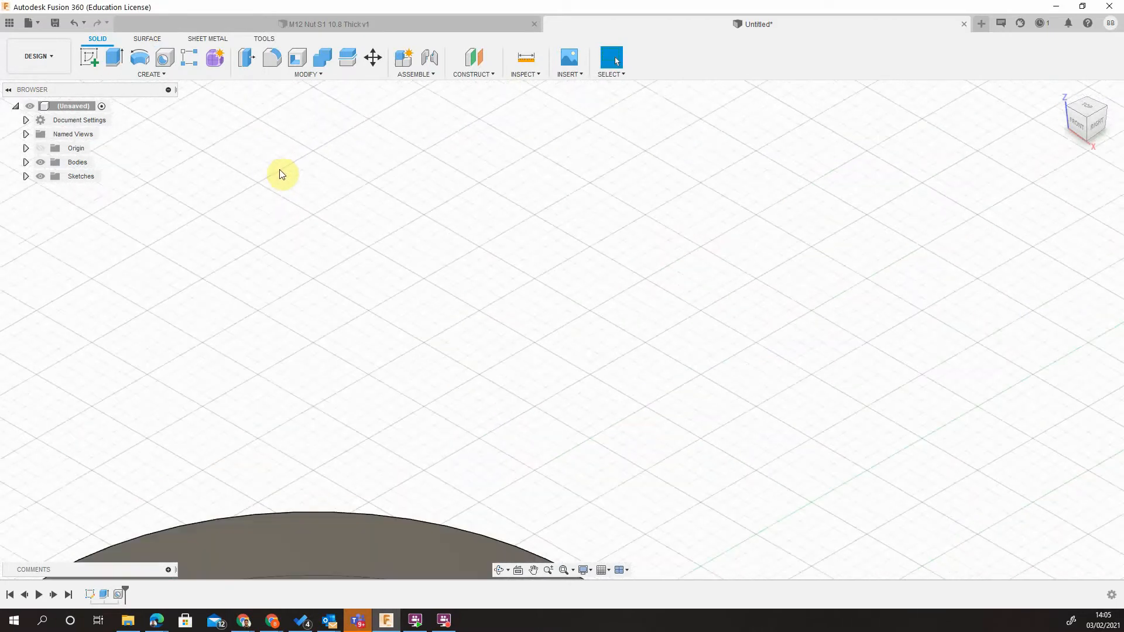
pyautogui.scroll(3, 279, 176)
pyautogui.scroll(10, 310, 291)
pyautogui.moveTo(395, 322); pyautogui.dragTo(471, 328, button='middle')
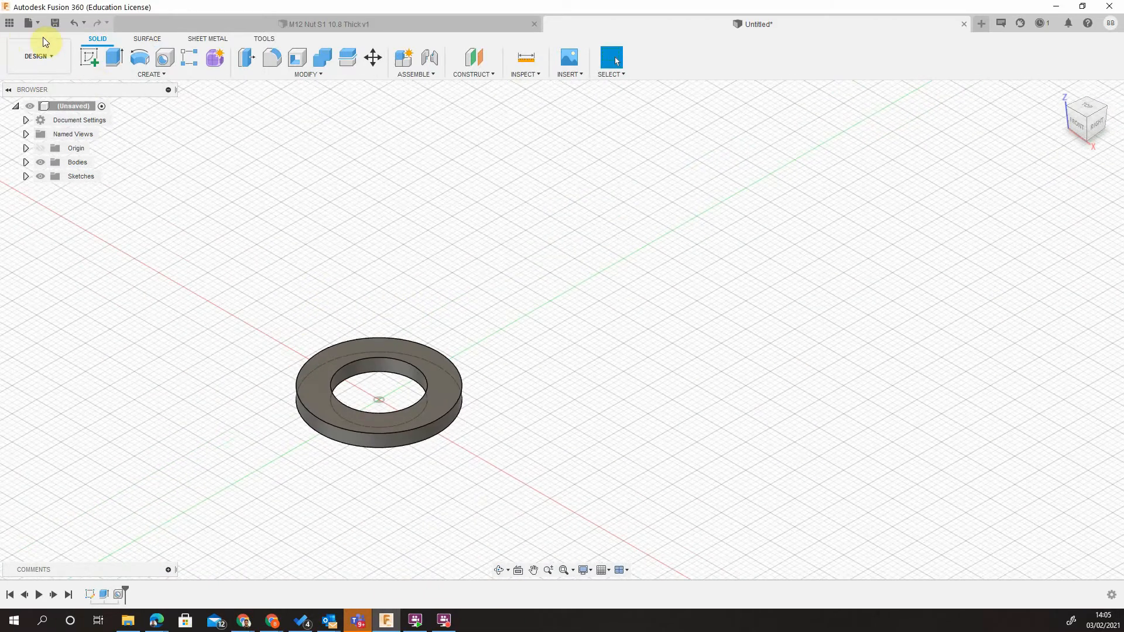
# - Save the washer design as "M12 Washer 2.5 Thick" in the CNC Fixturing location
pyautogui.click(55, 23)
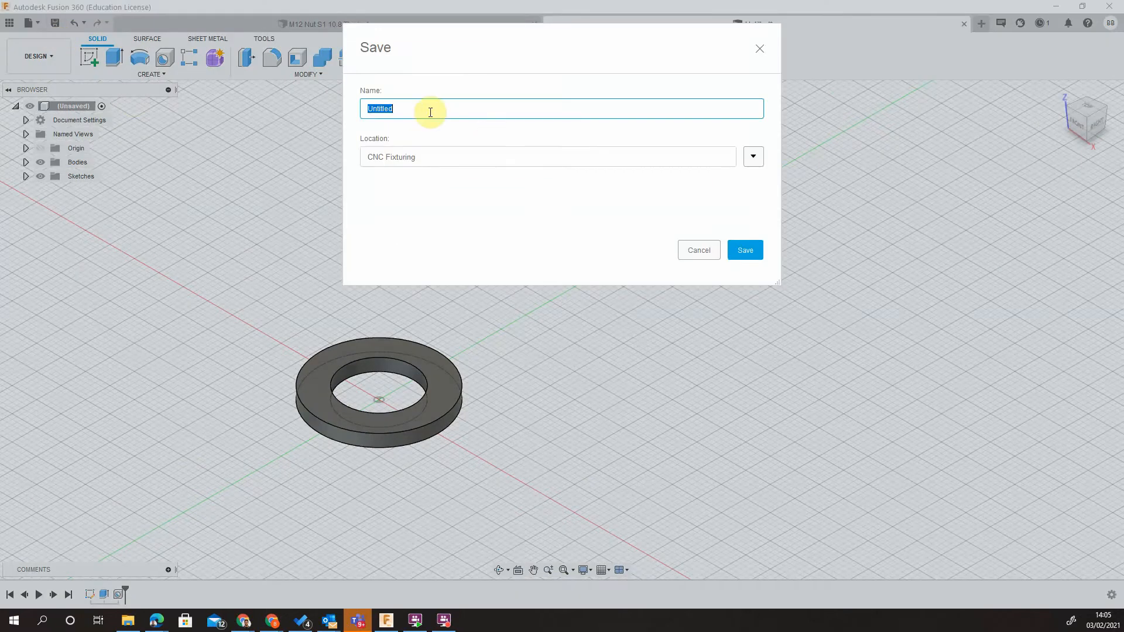
pyautogui.write('M12 Washer 2.5 Thick')
pyautogui.press('Return')
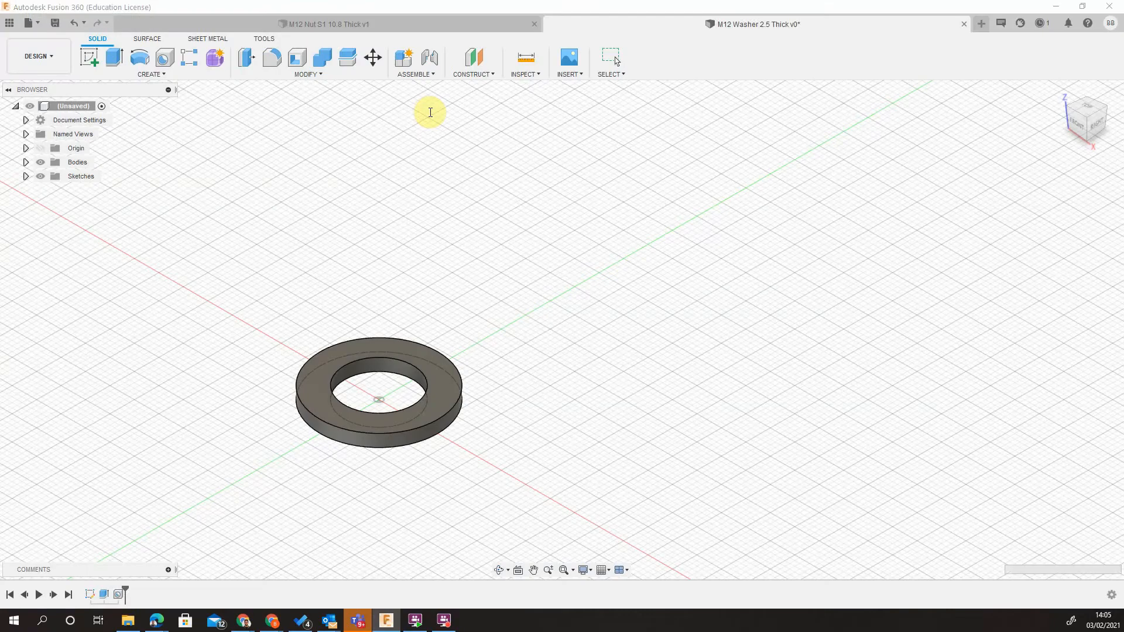